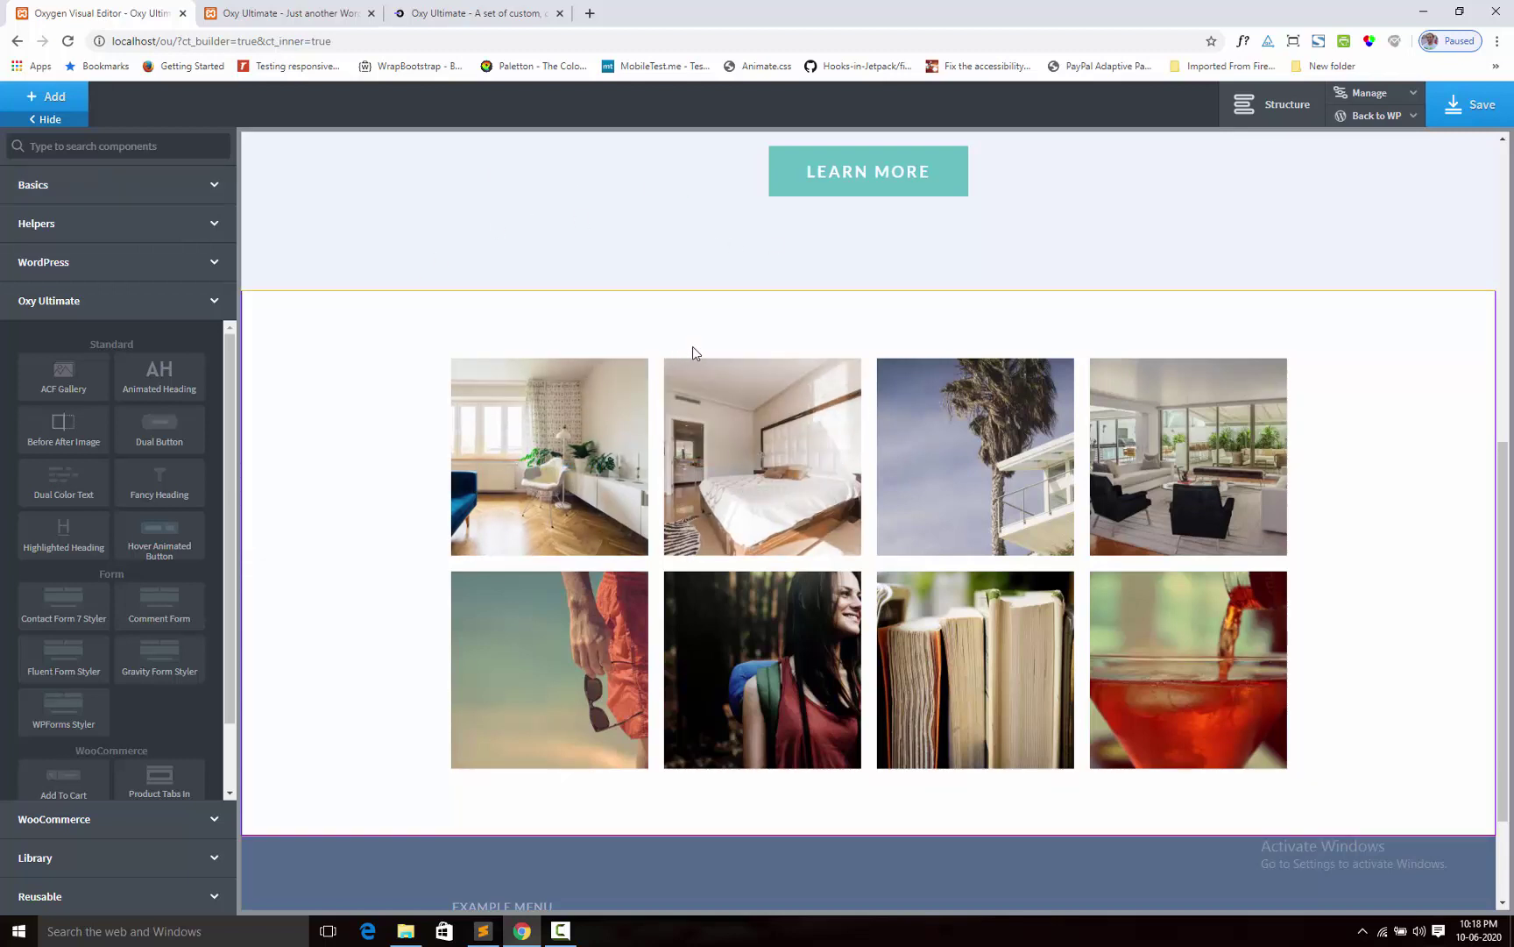
Show the Structure panel listing Inner Content, Icons 3x1 Boxed and Section (#66).
left_click(1277, 128)
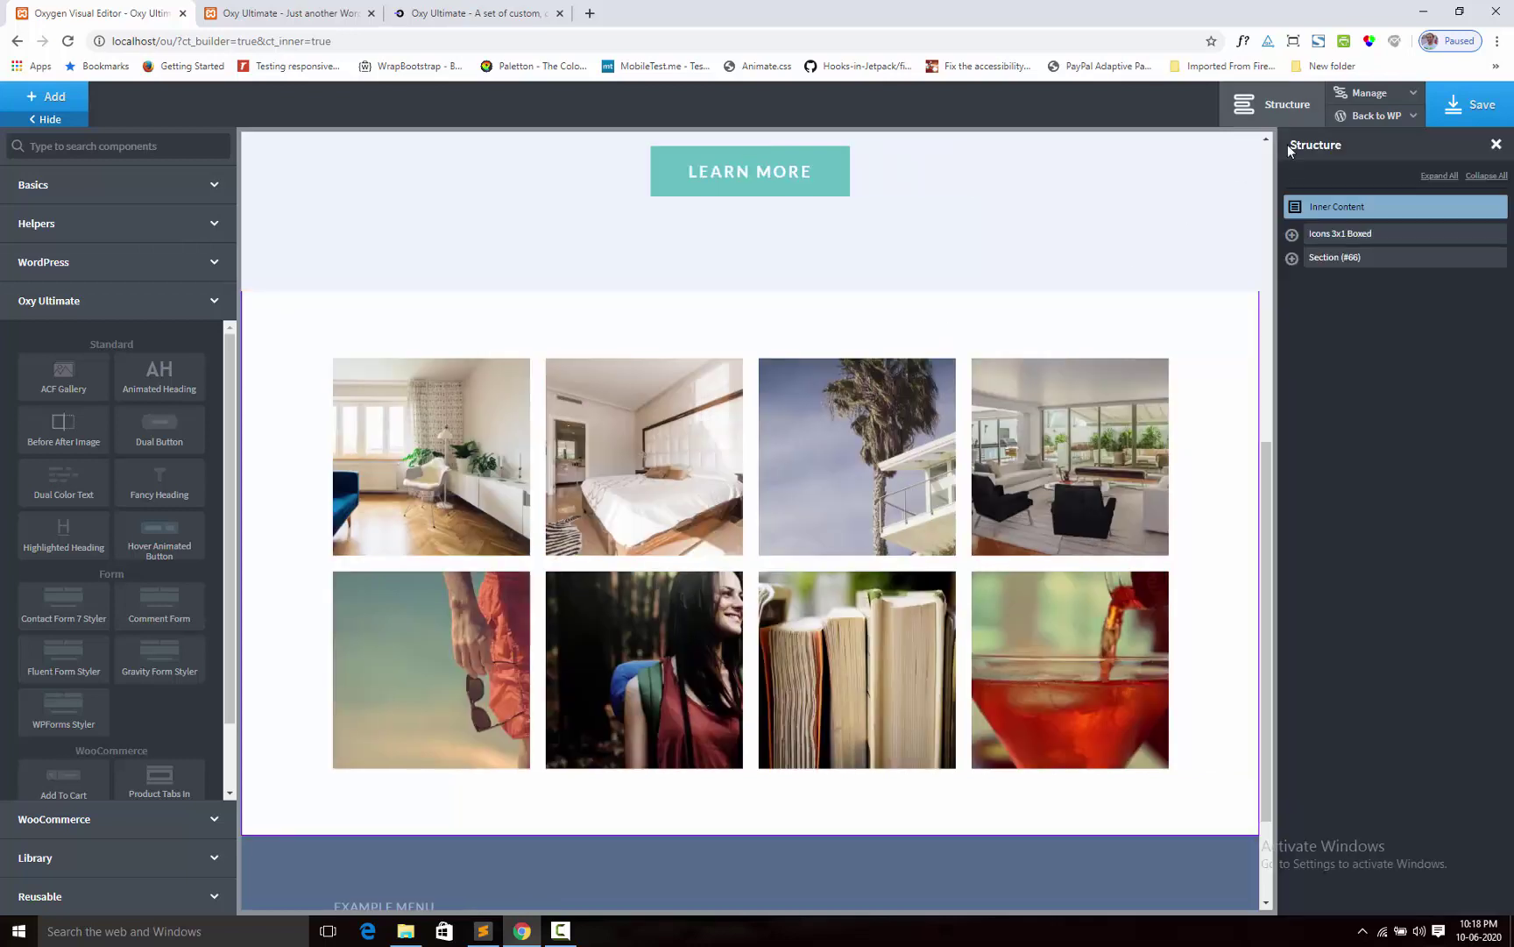
Add an Oxy Ultimate Highlighted Heading inside Section (#66) above the gallery images.
left_click(61, 552)
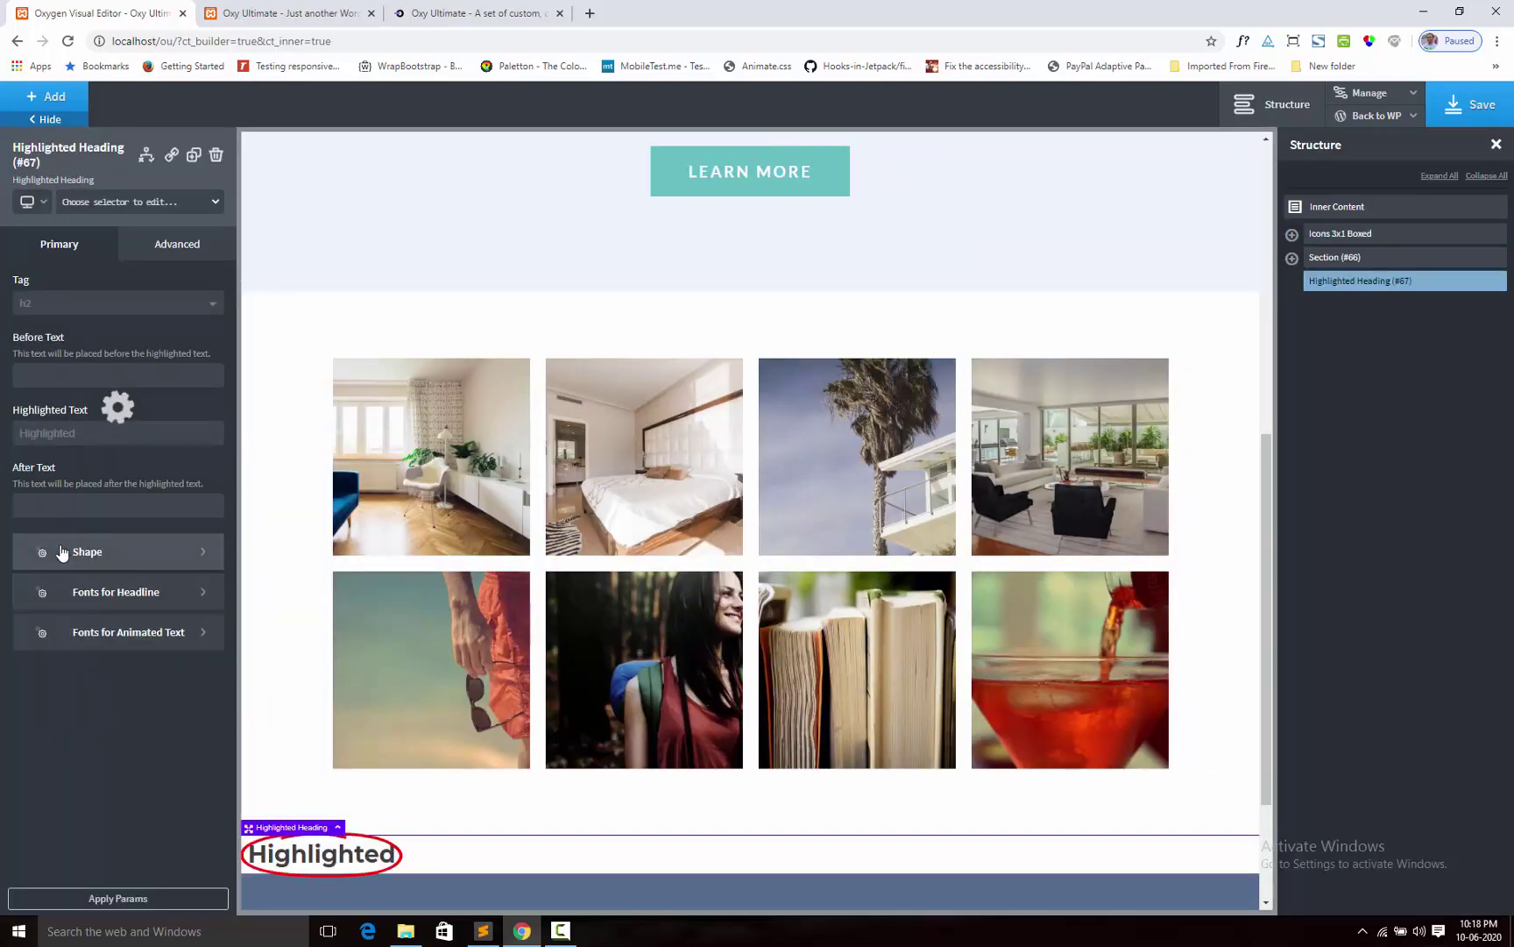
left_click_drag(253, 829, 649, 330)
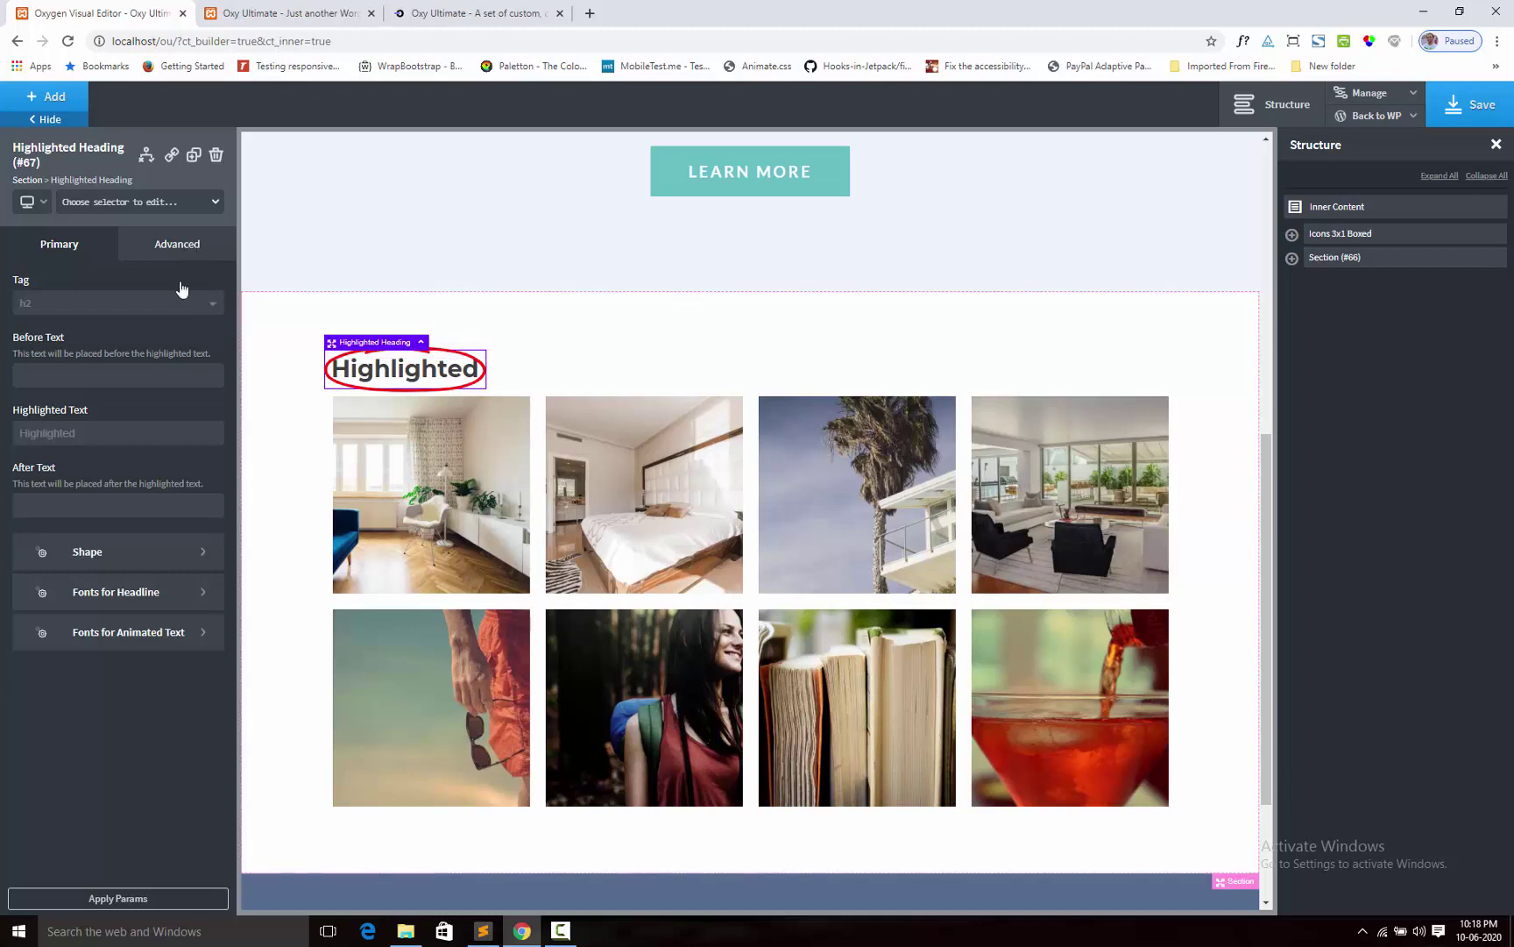
Check the heading's Circle shape type, then switch to its Advanced style settings.
left_click(142, 554)
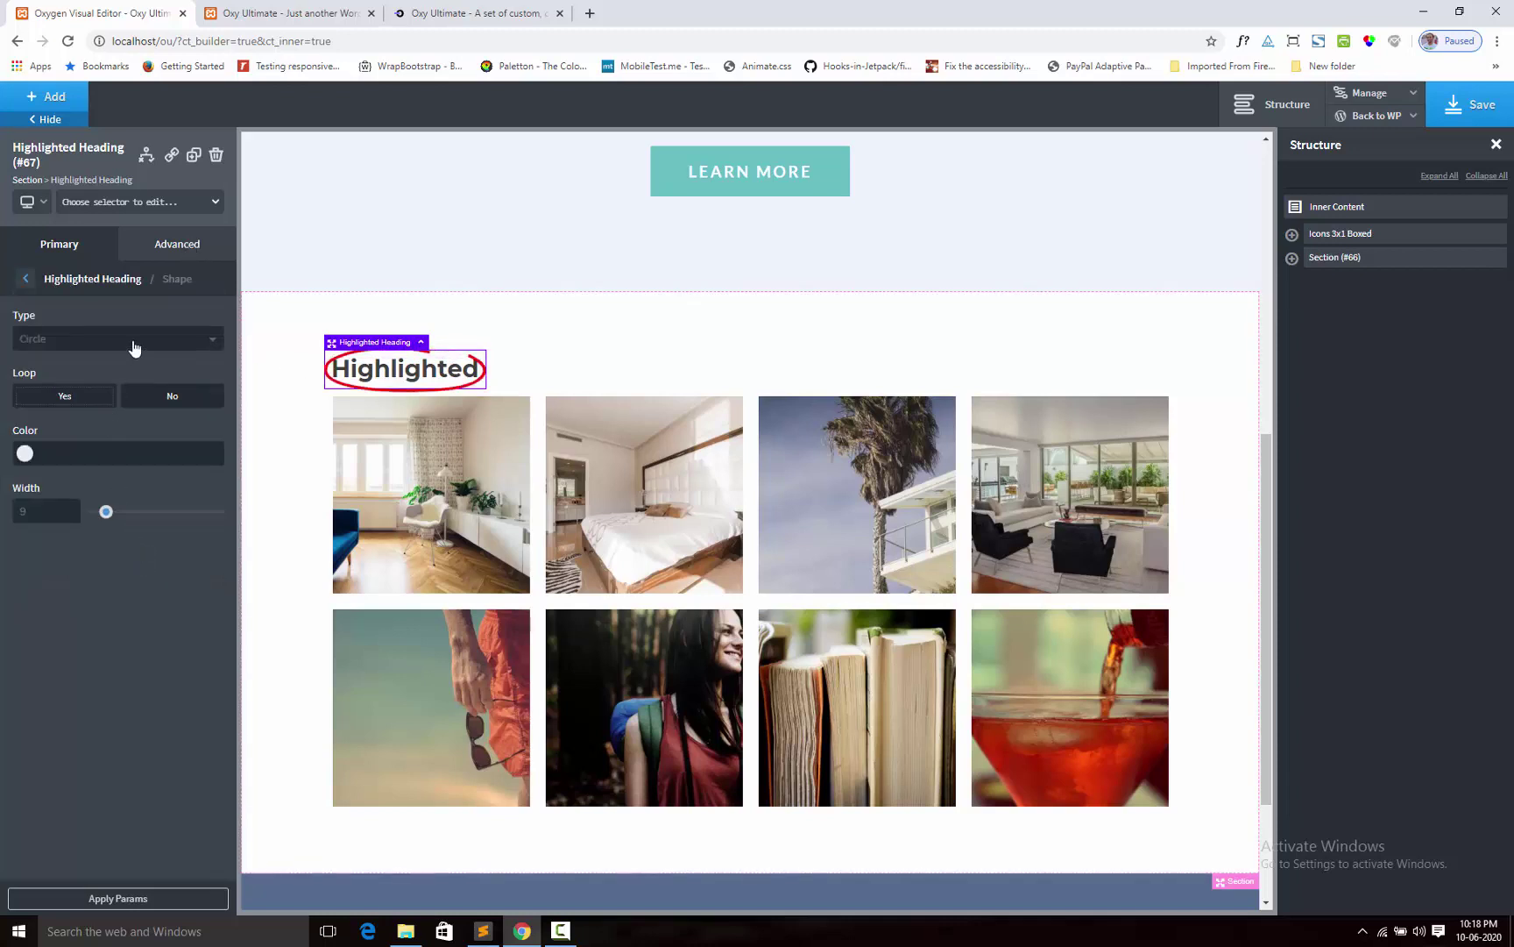
left_click(135, 340)
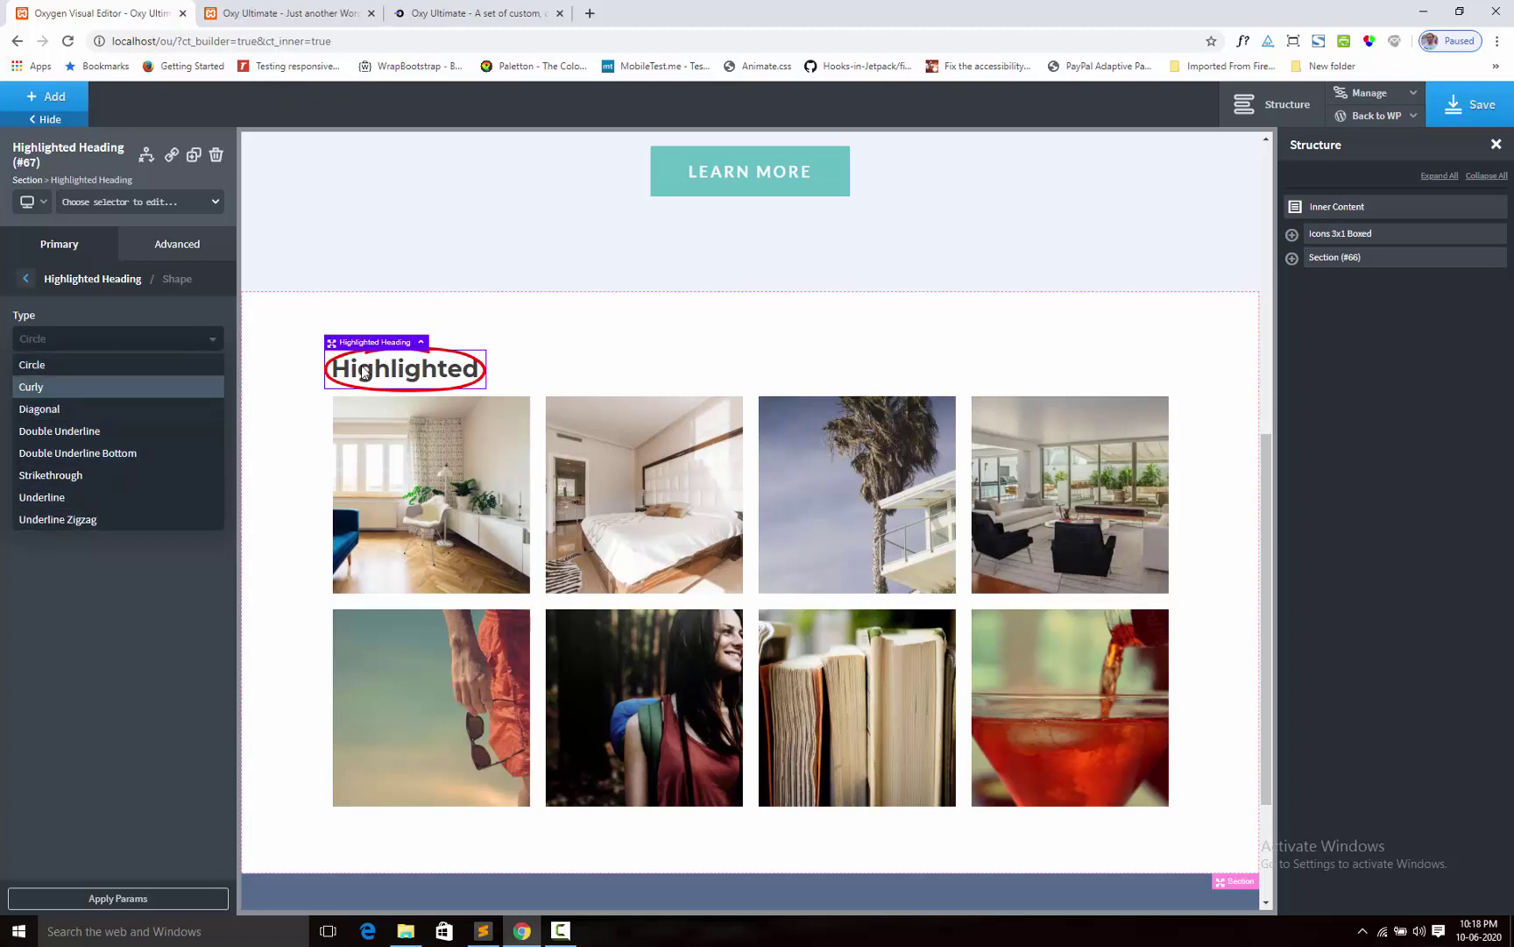
left_click(179, 245)
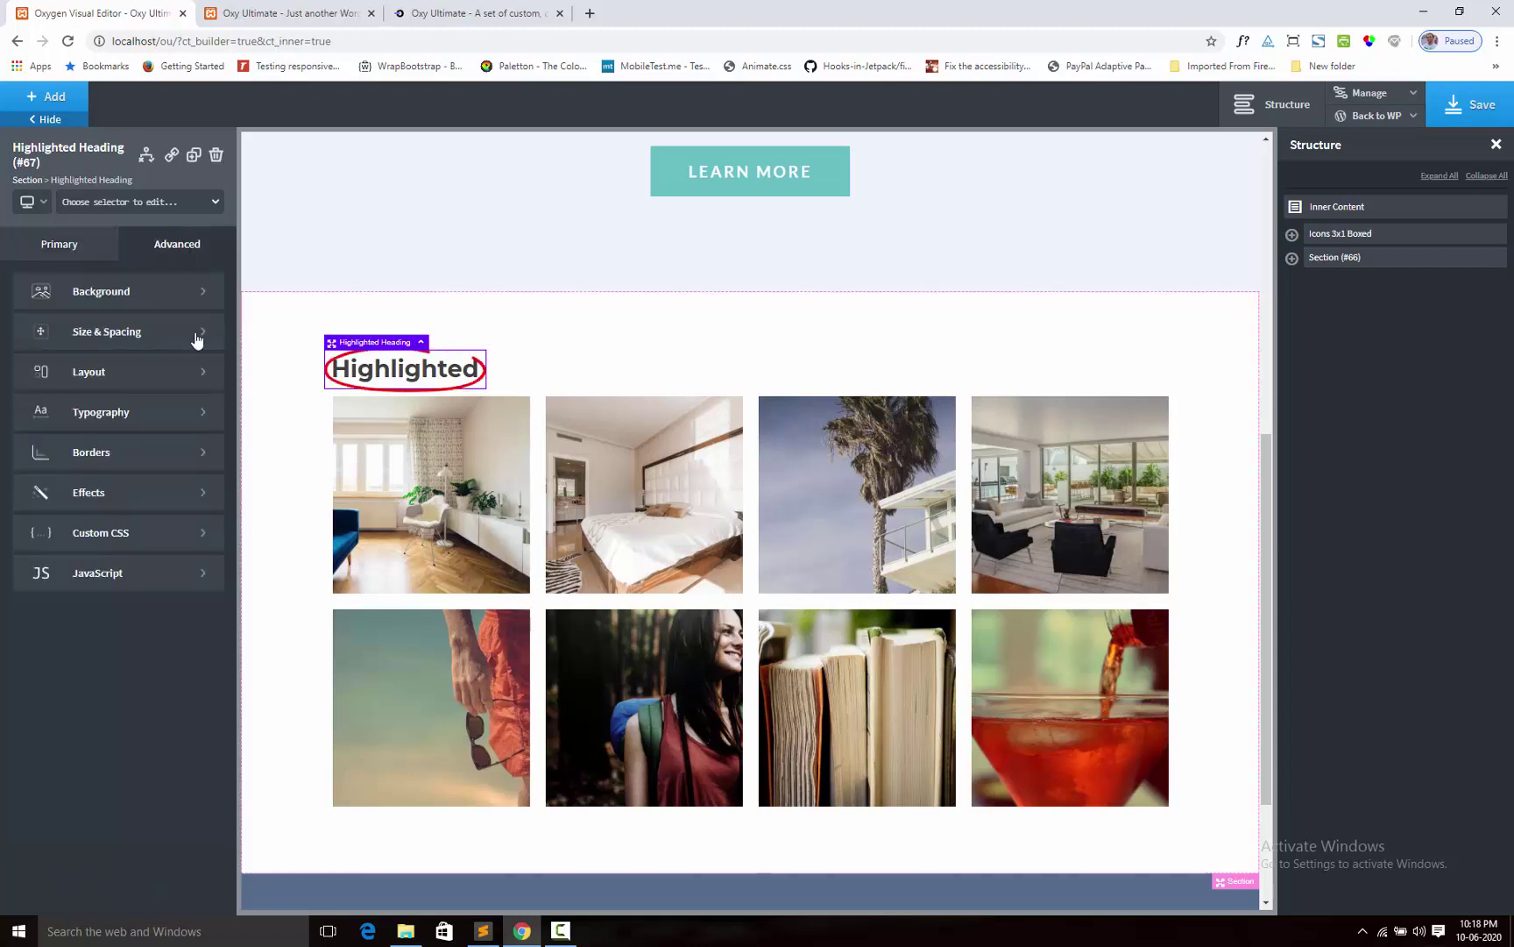
Center the heading with auto left and right margins and 35px bottom padding.
left_click(158, 339)
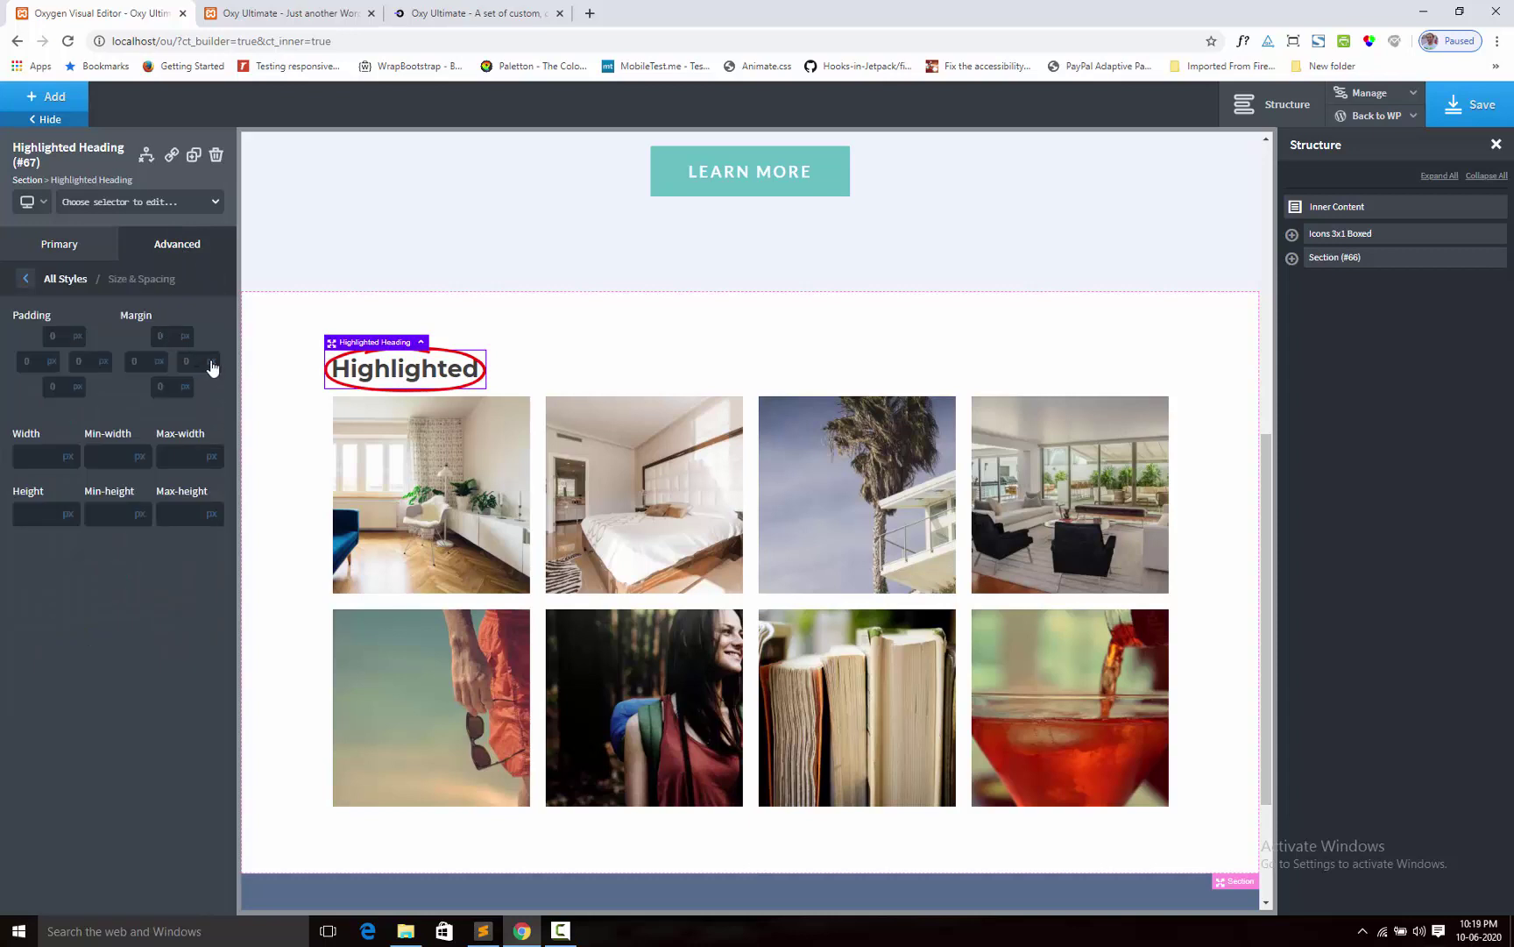
left_click(213, 367)
left_click(211, 378)
left_click(159, 361)
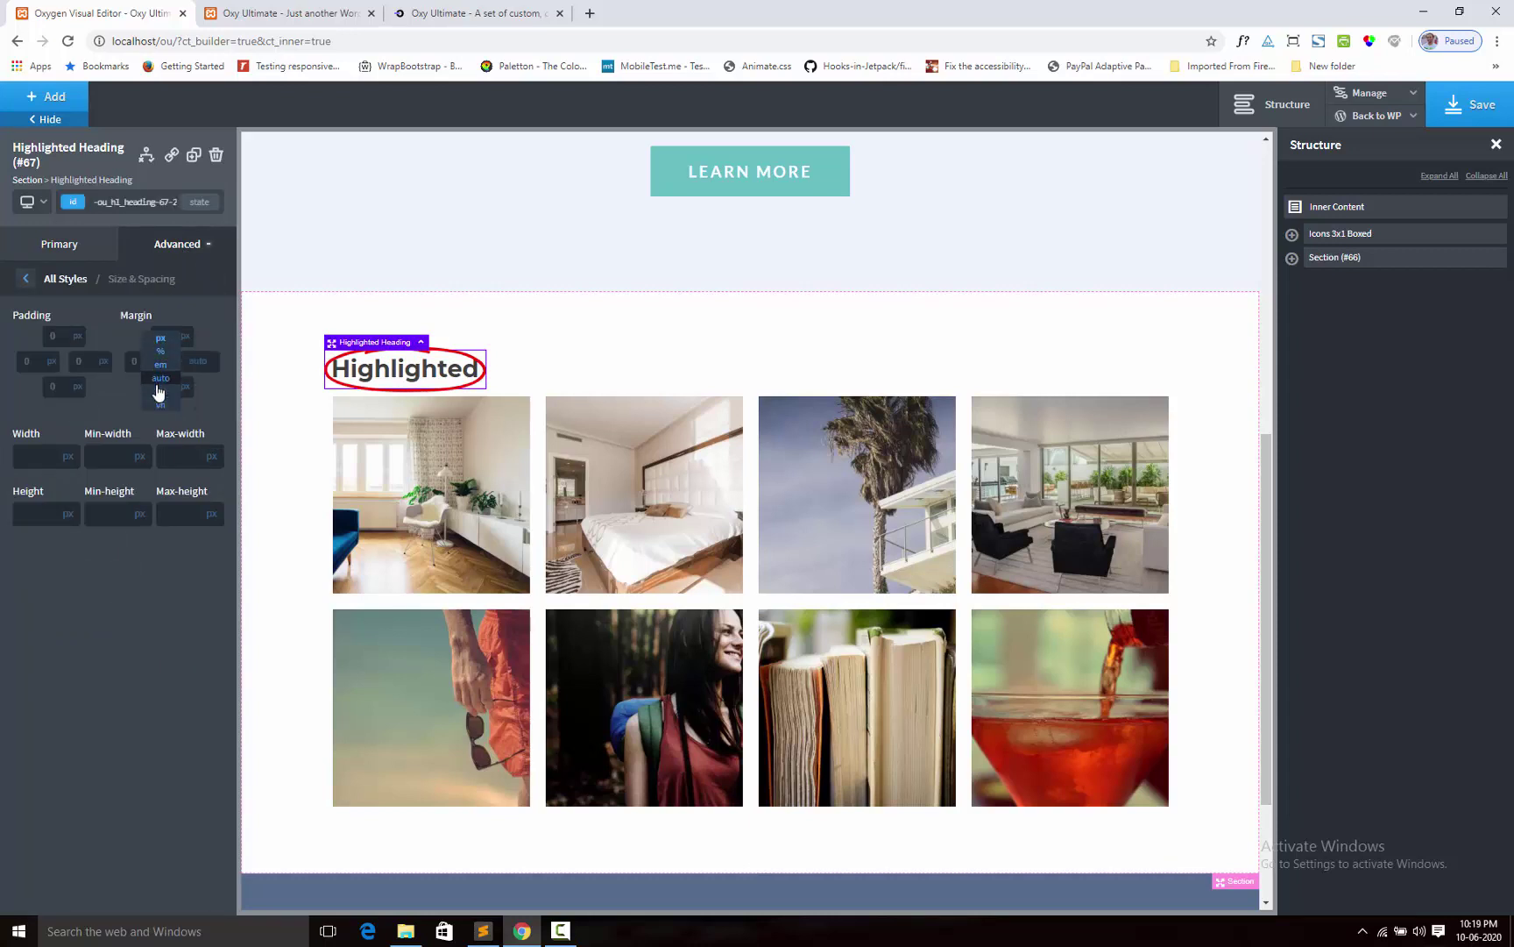
left_click(161, 378)
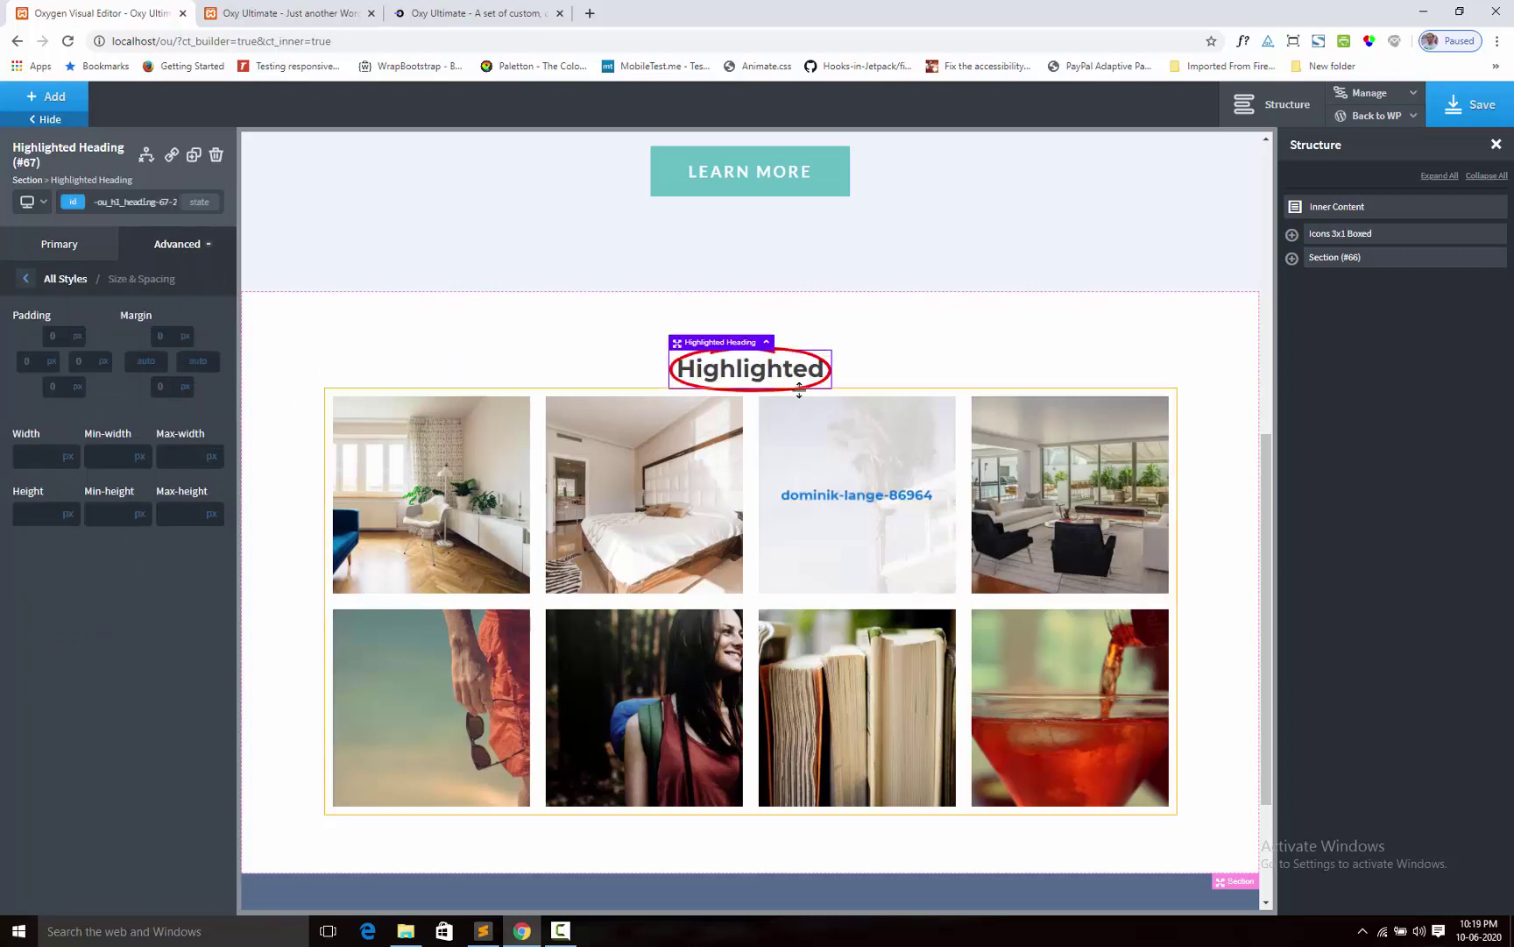
left_click_drag(798, 408, 798, 415)
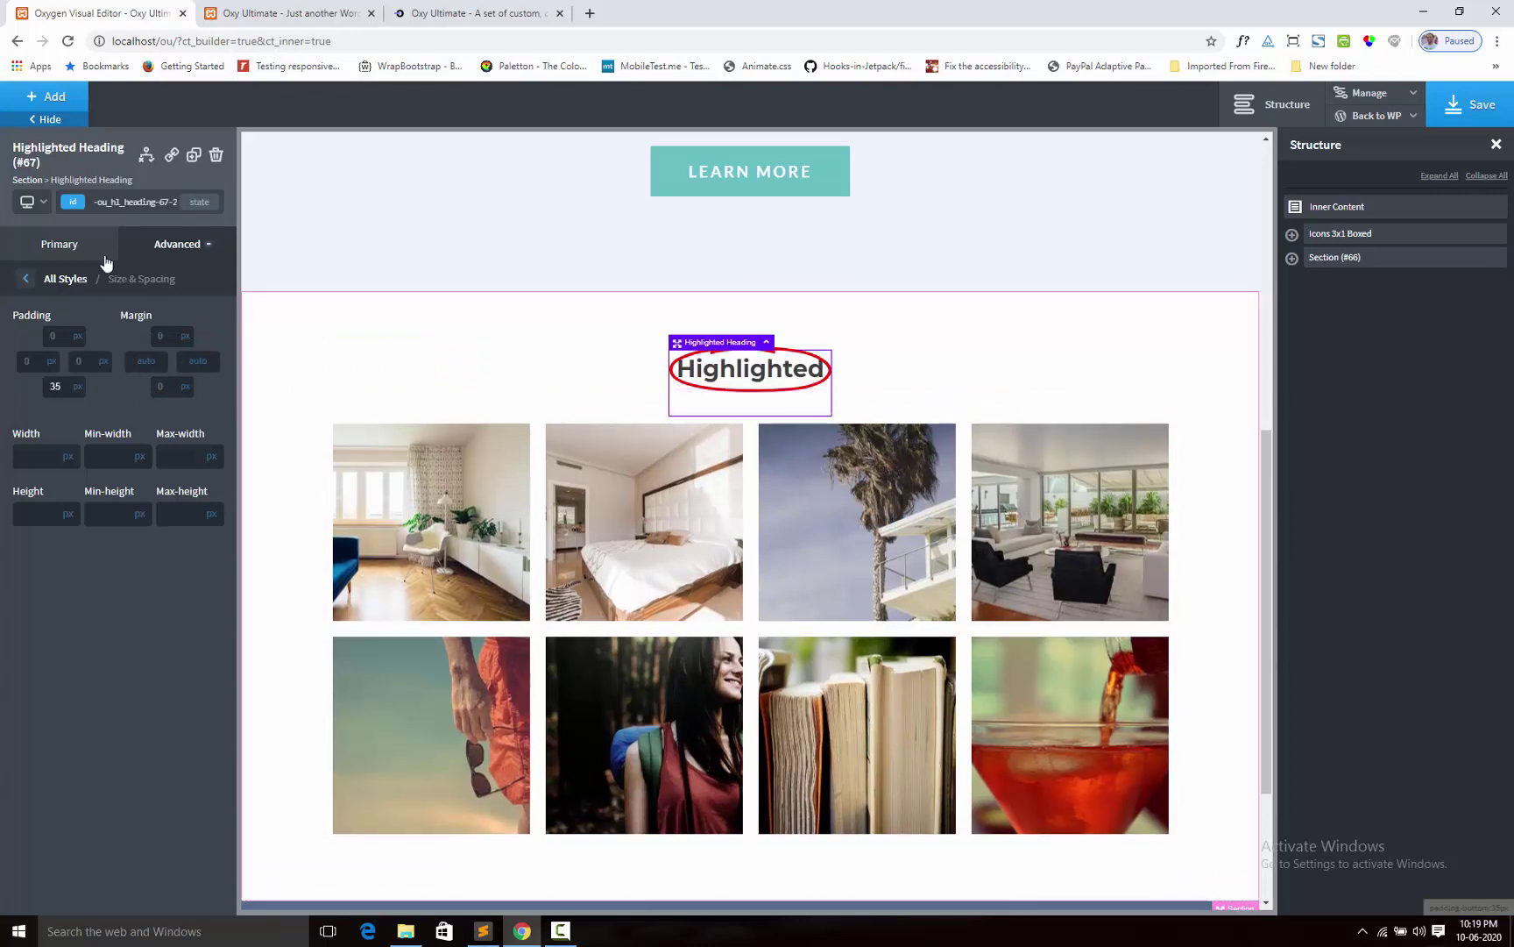
left_click(77, 249)
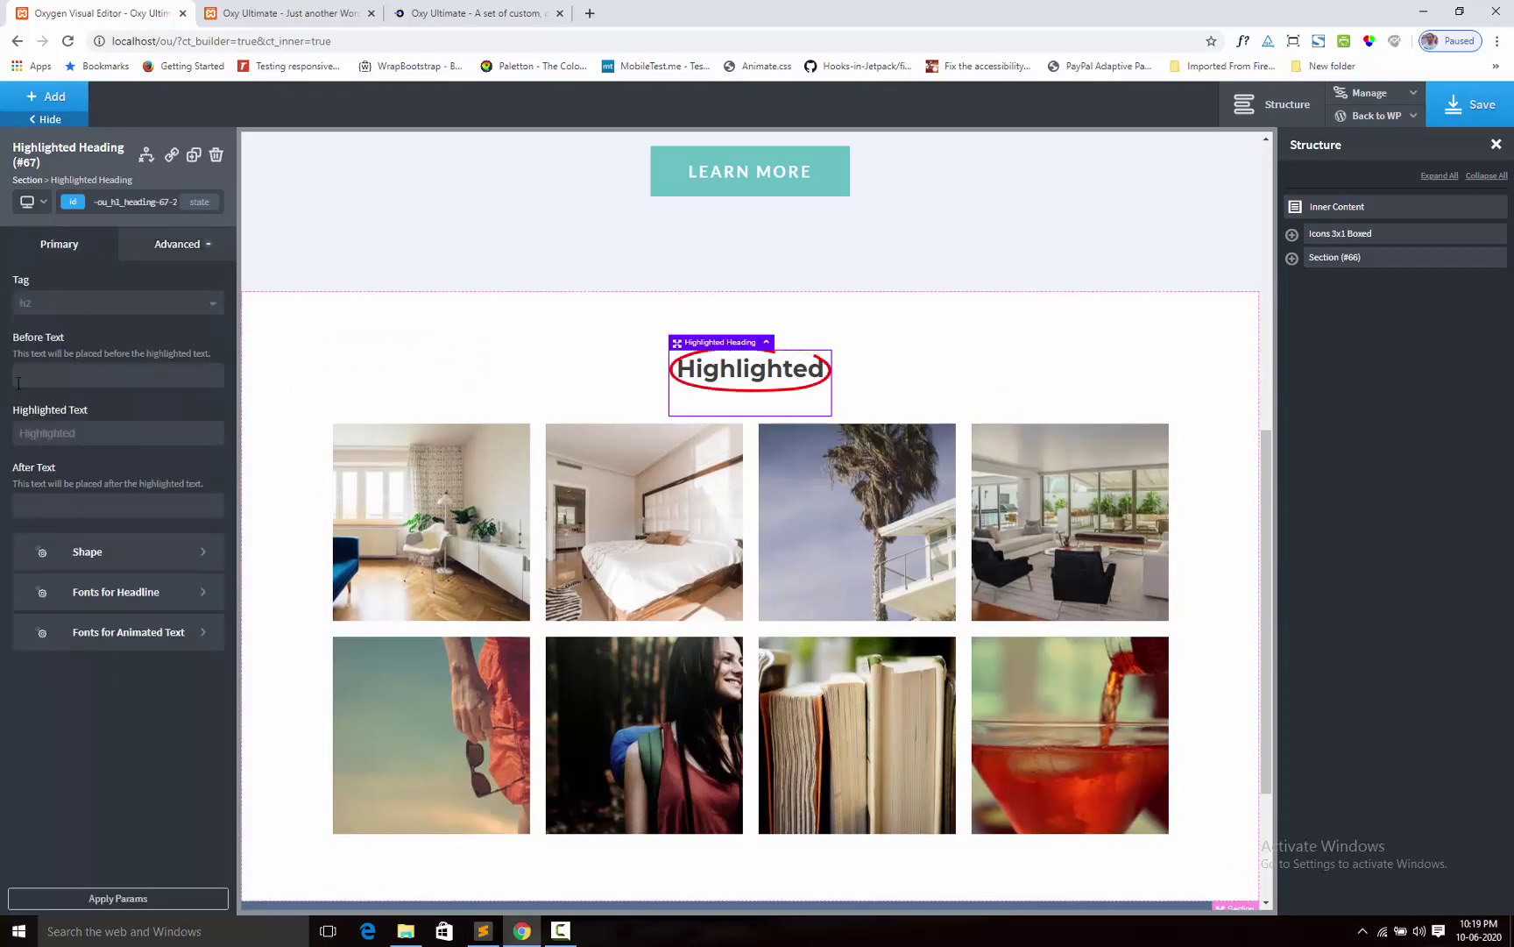
Keep the h2 tag, set Before Text to 'My' and Highlighted Text to 'Gallery'.
left_click(74, 311)
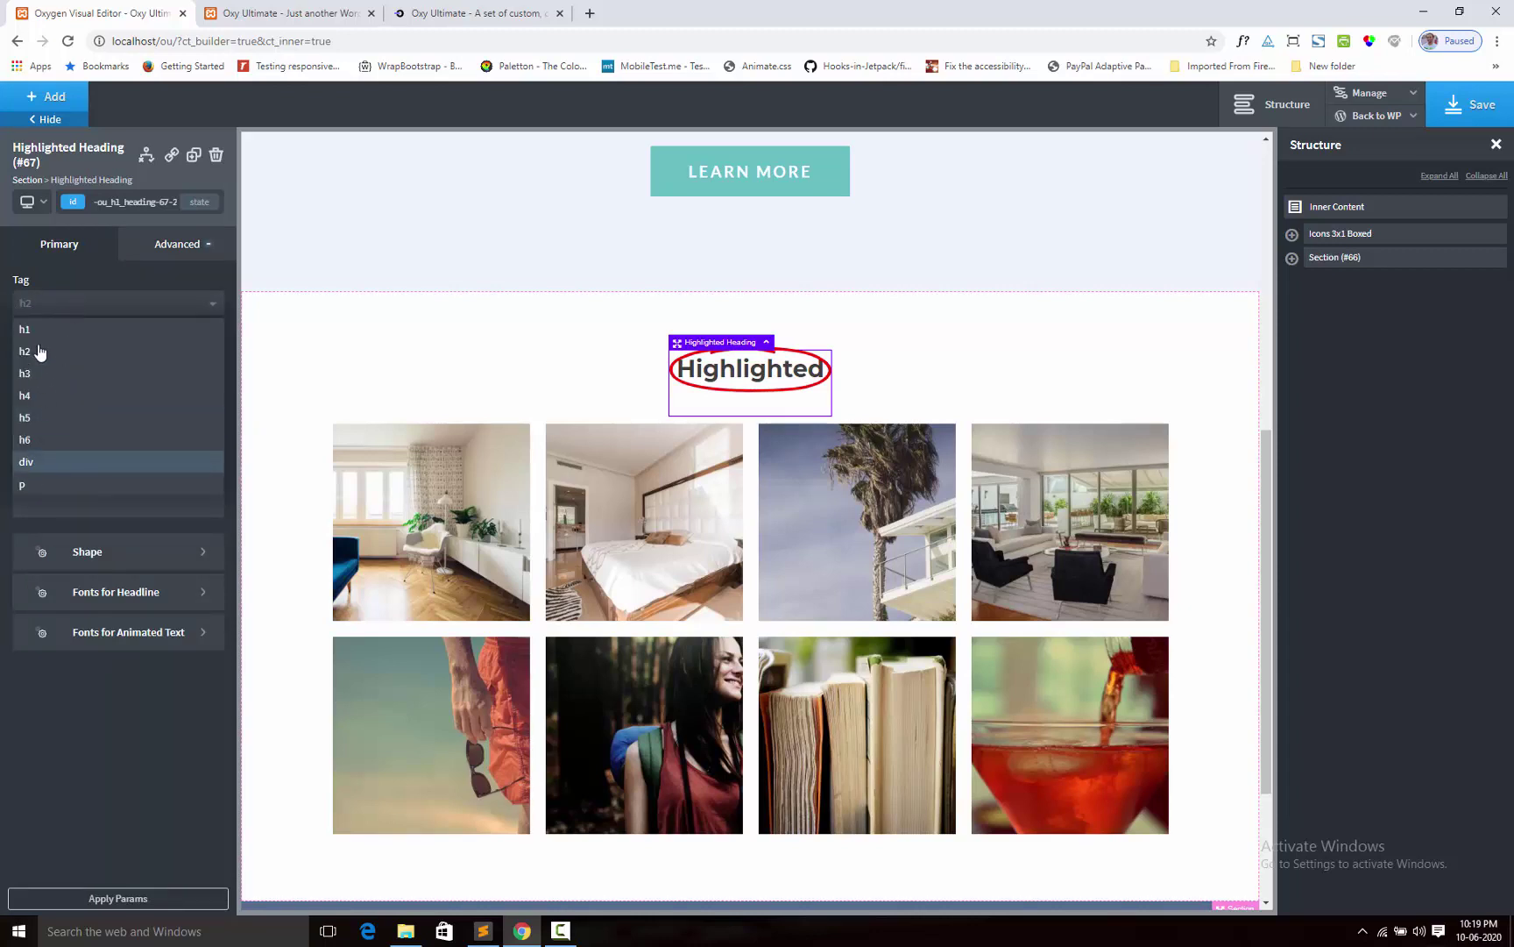
left_click(89, 272)
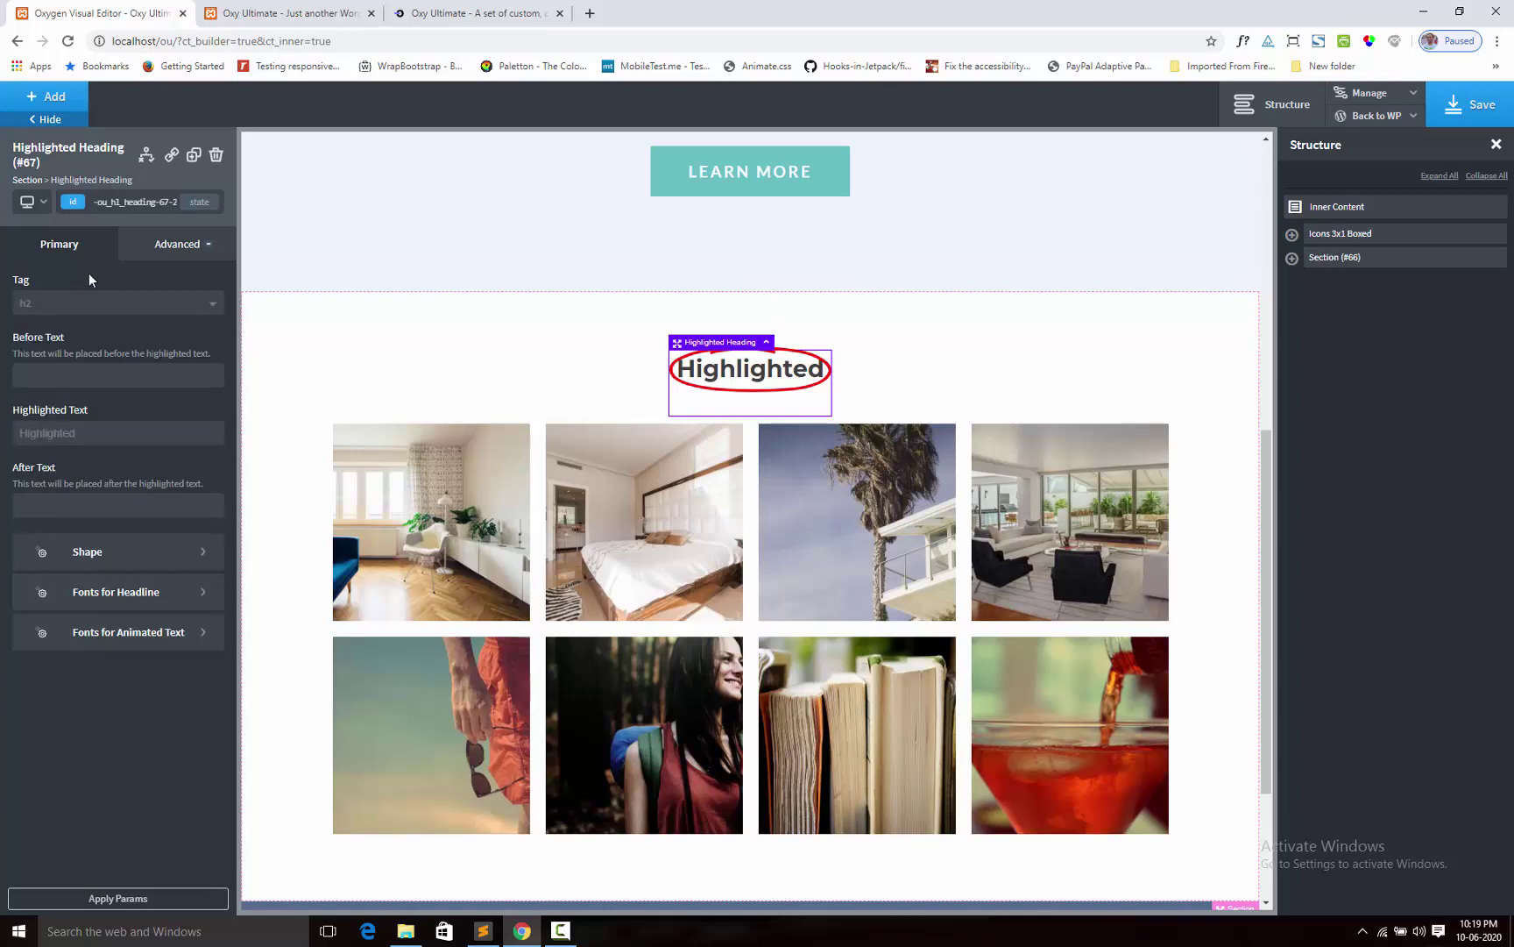
left_click(48, 375)
type("My")
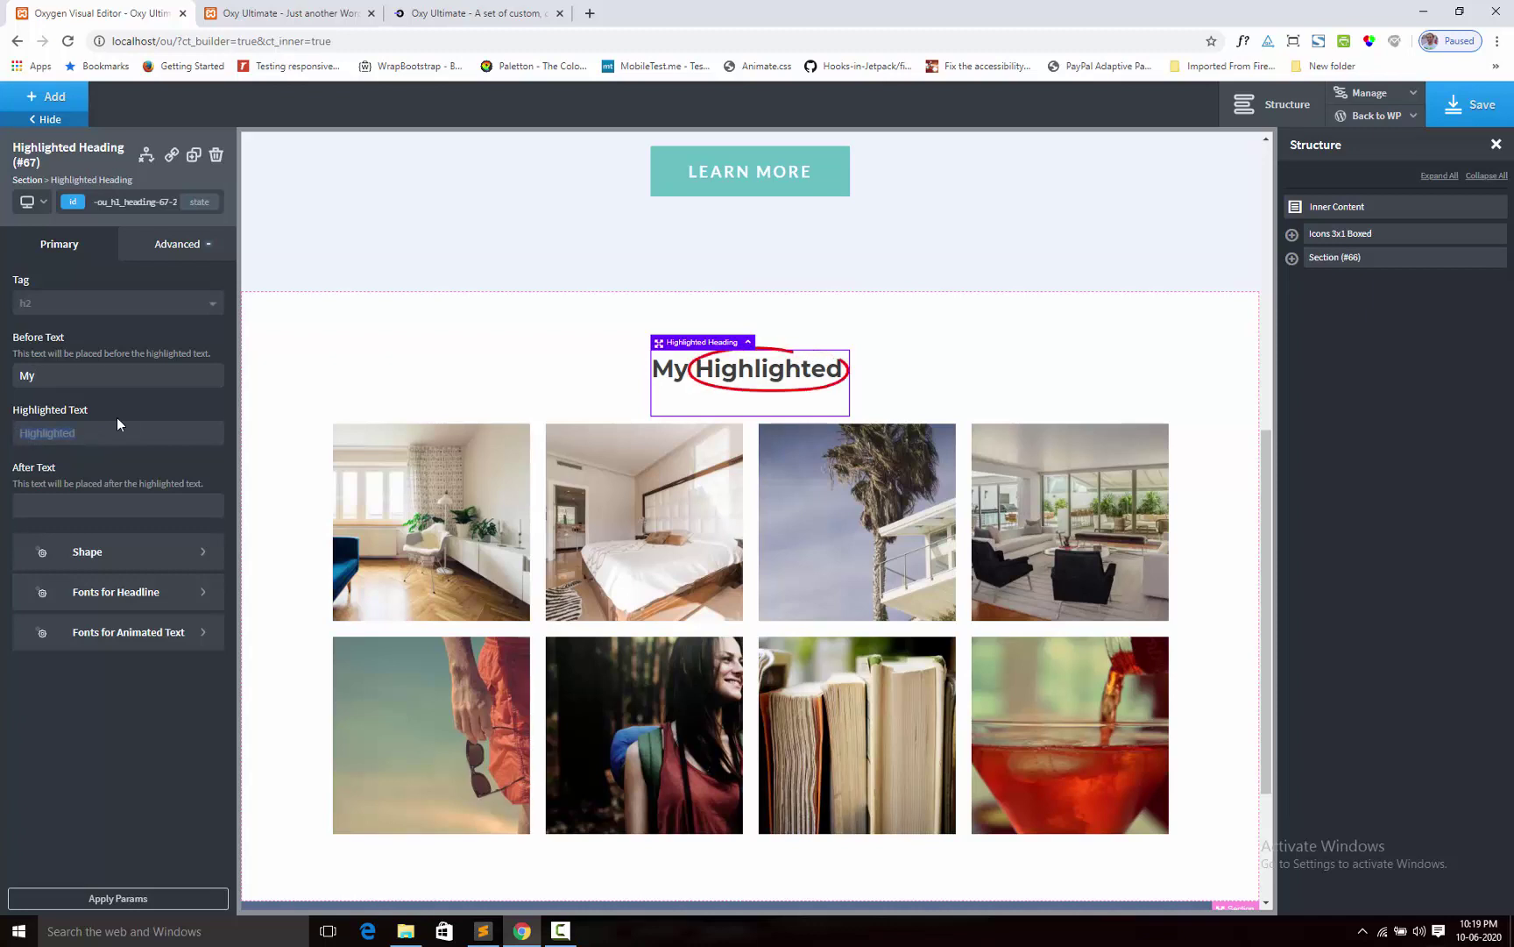
type("Ga")
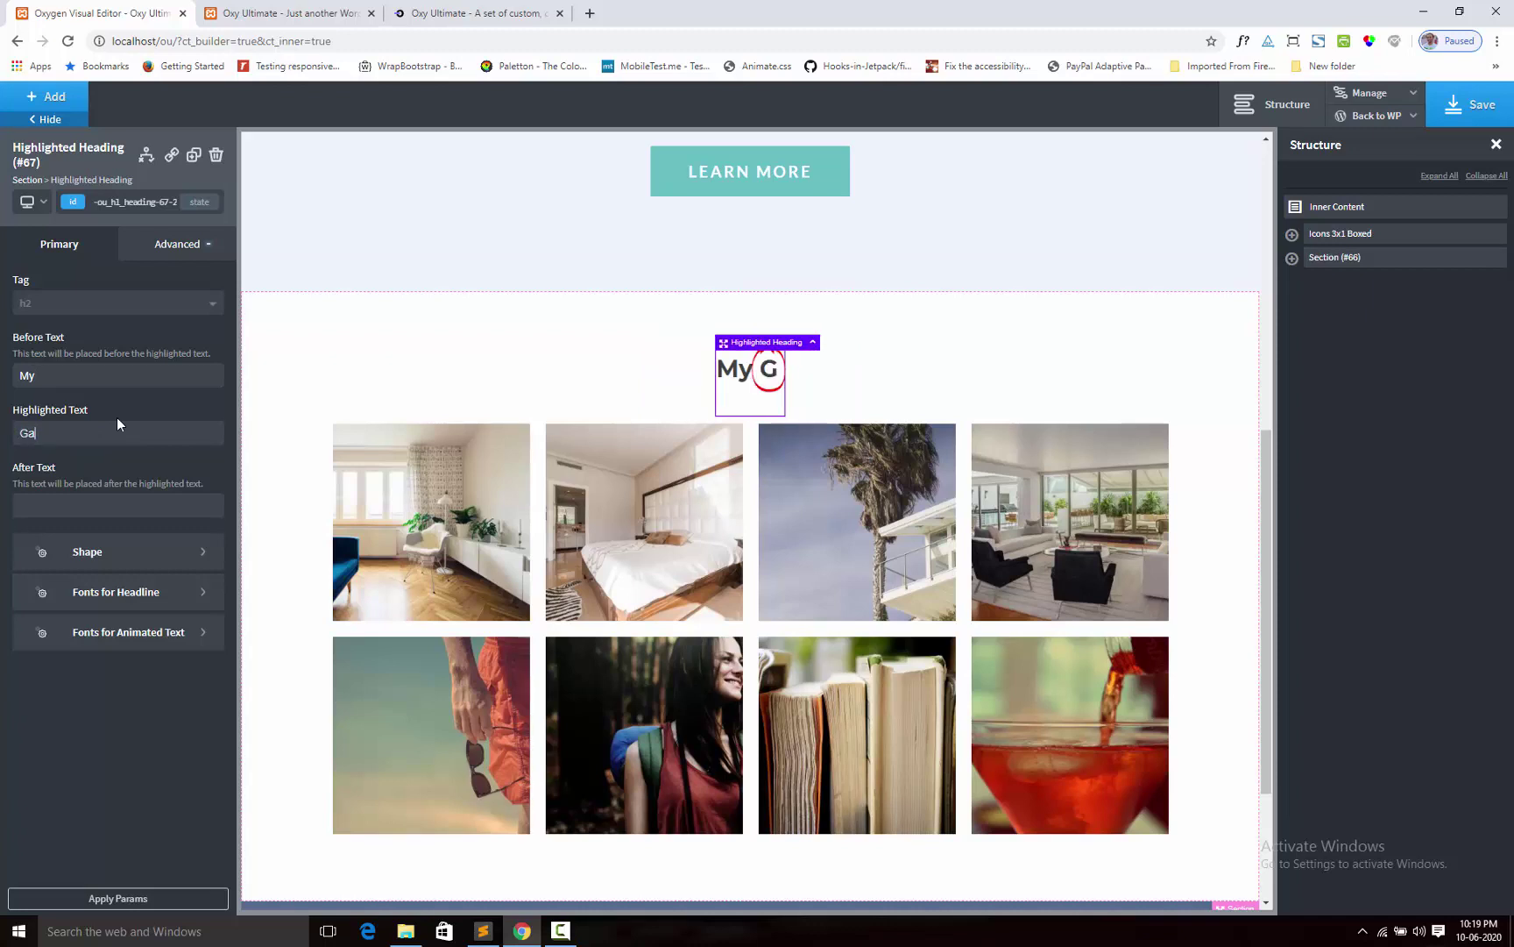
type("llery")
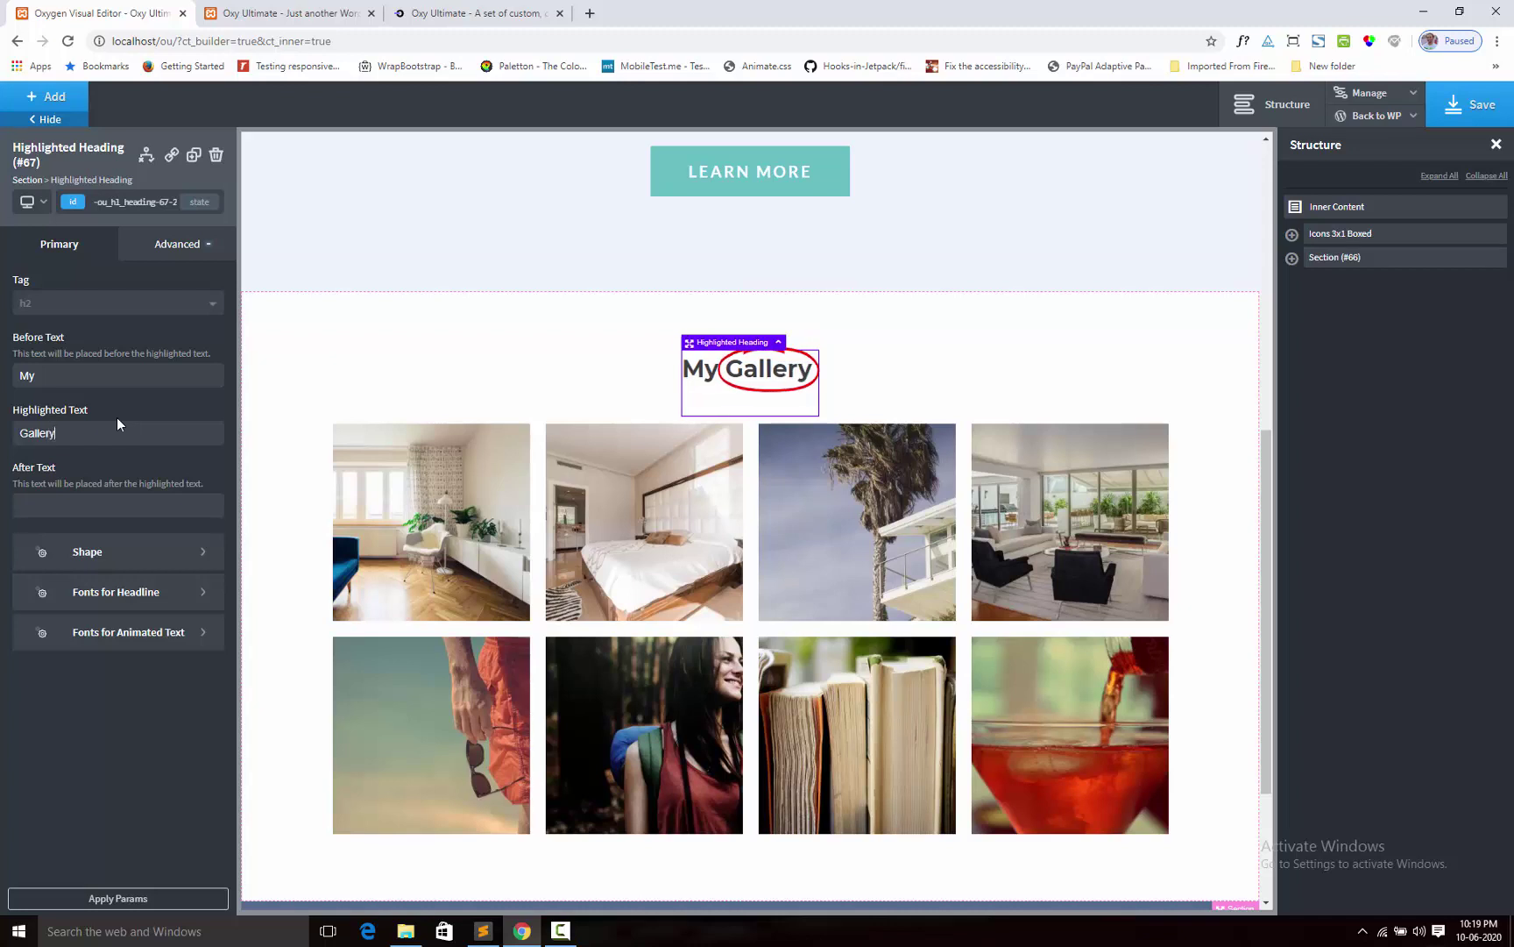
Color the highlighted word 'Gallery' red (#d61313) in its Animated Text font settings.
left_click(66, 505)
left_click(133, 646)
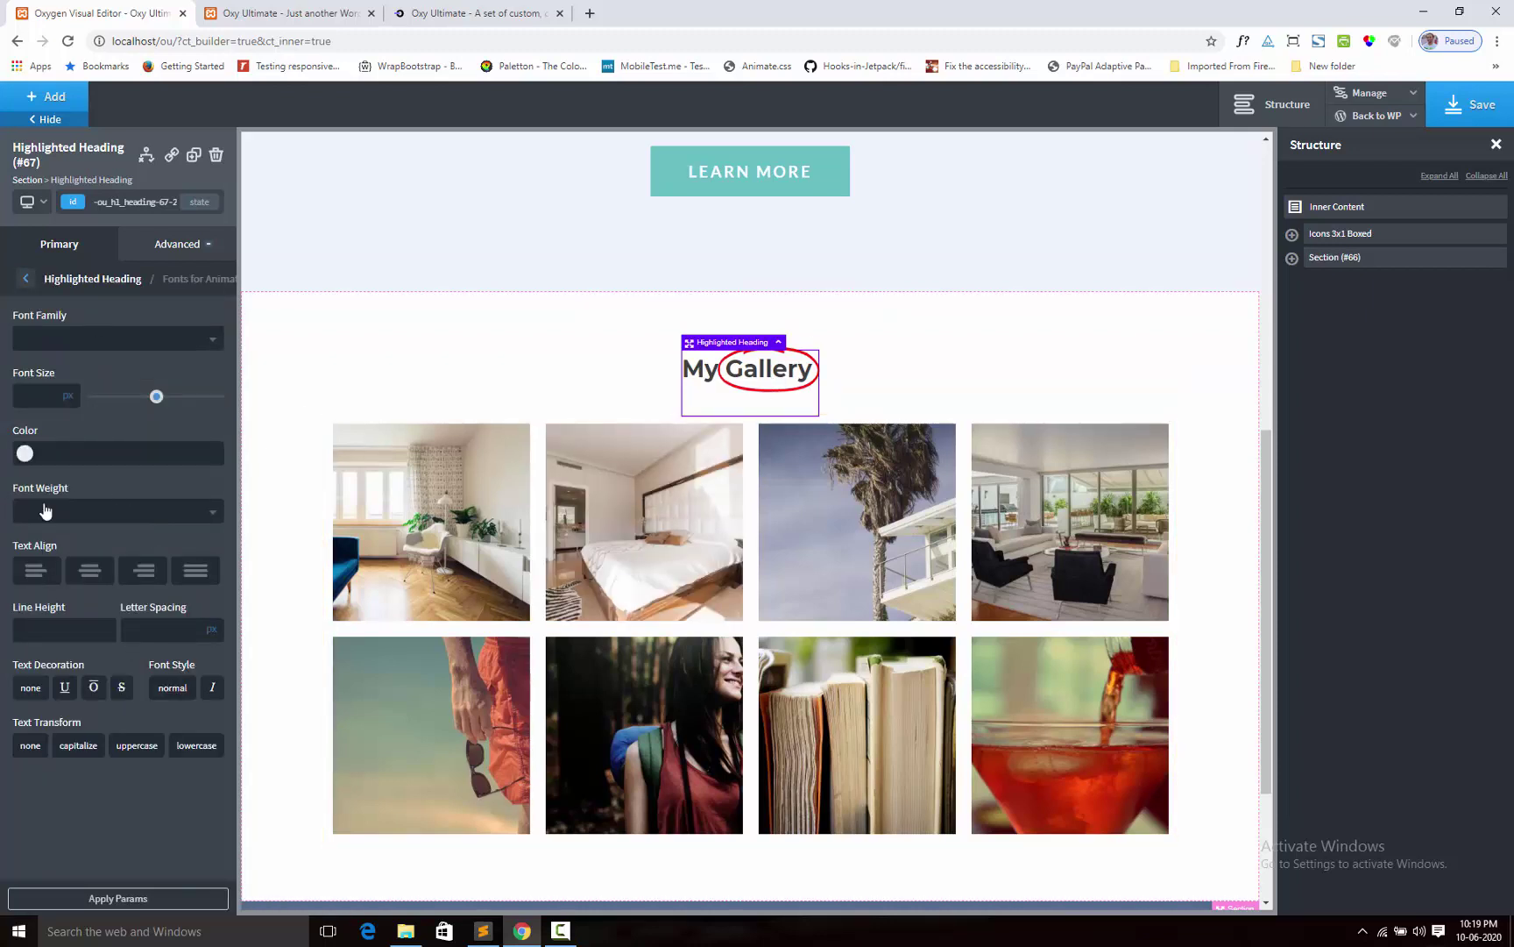
left_click(25, 453)
left_click_drag(108, 516, 122, 496)
left_click(145, 422)
left_click(26, 278)
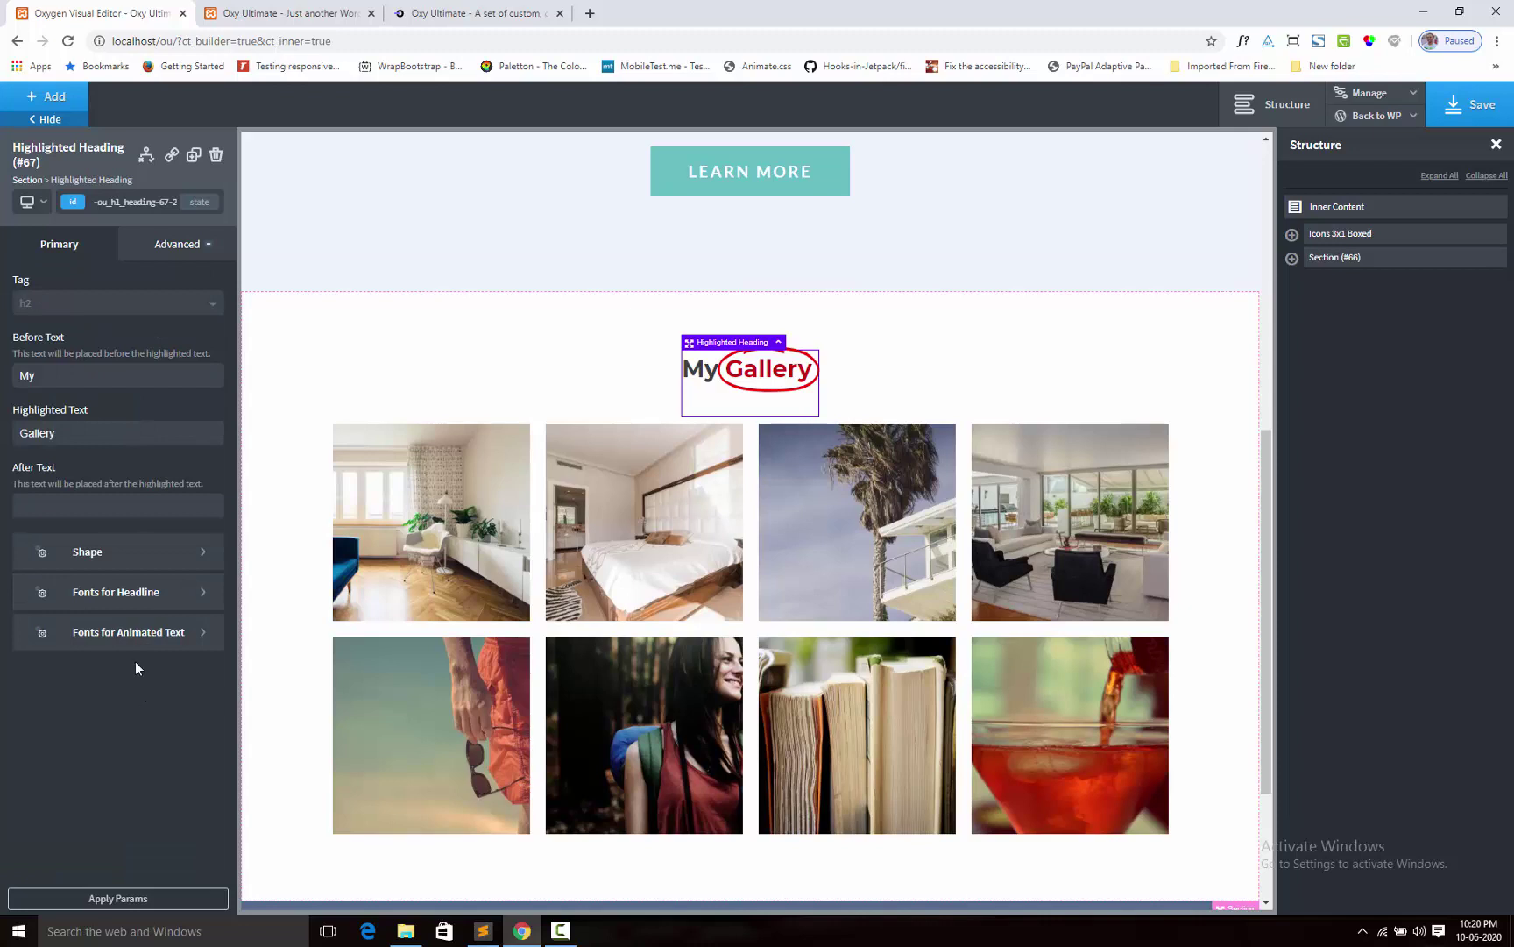
left_click(117, 553)
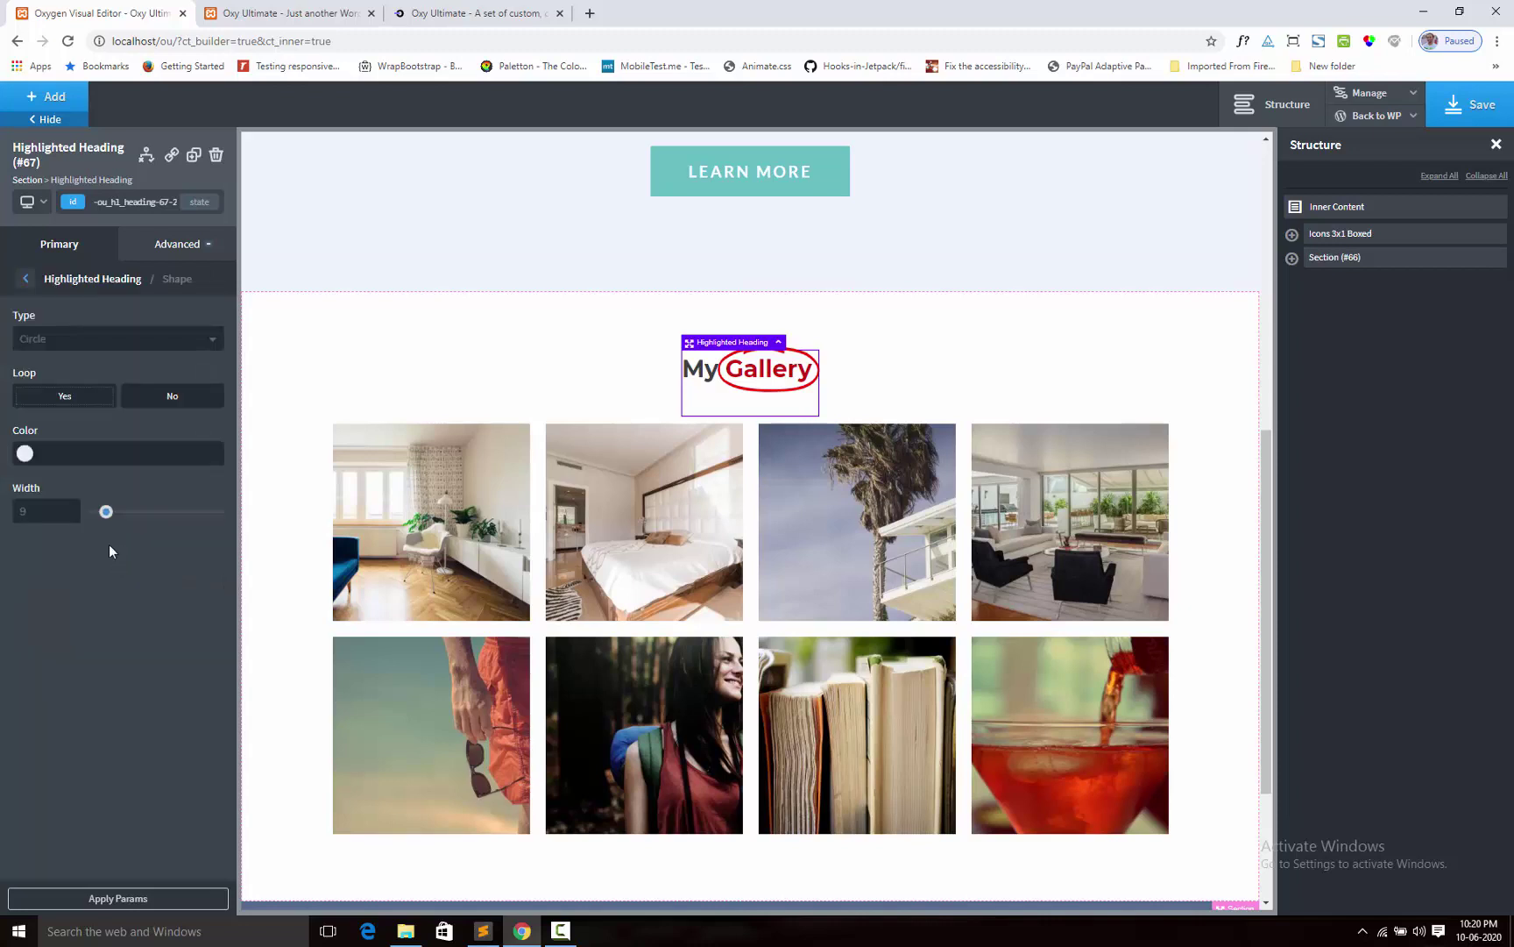
Switch the highlight shape to Curly, apply it, and set its width to 7.
left_click(85, 338)
left_click(32, 388)
left_click(114, 898)
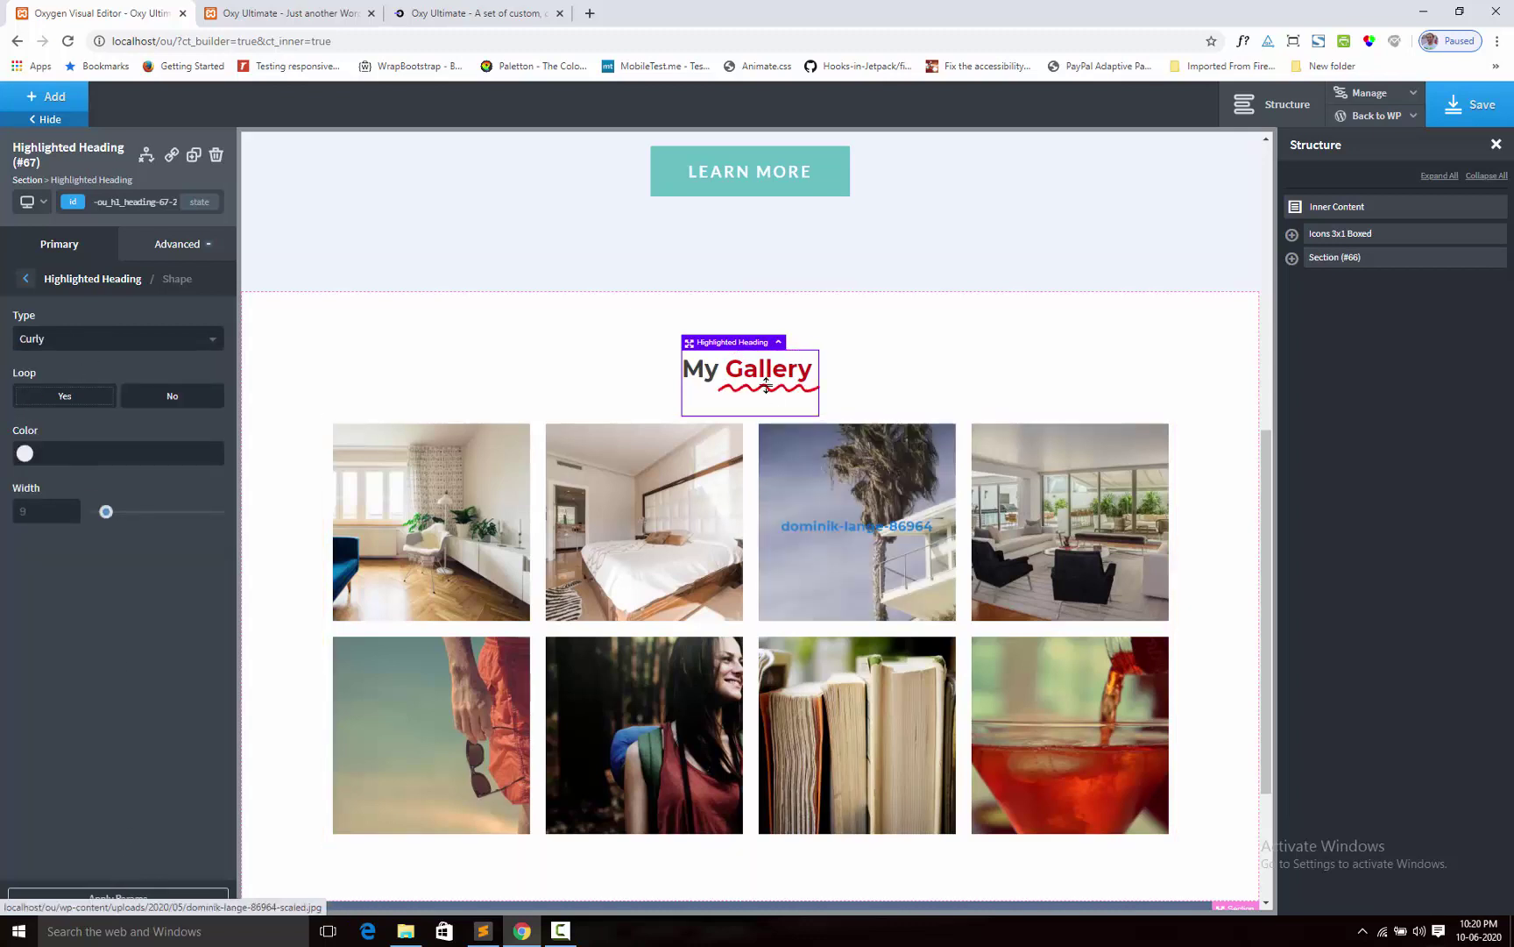
left_click(103, 512)
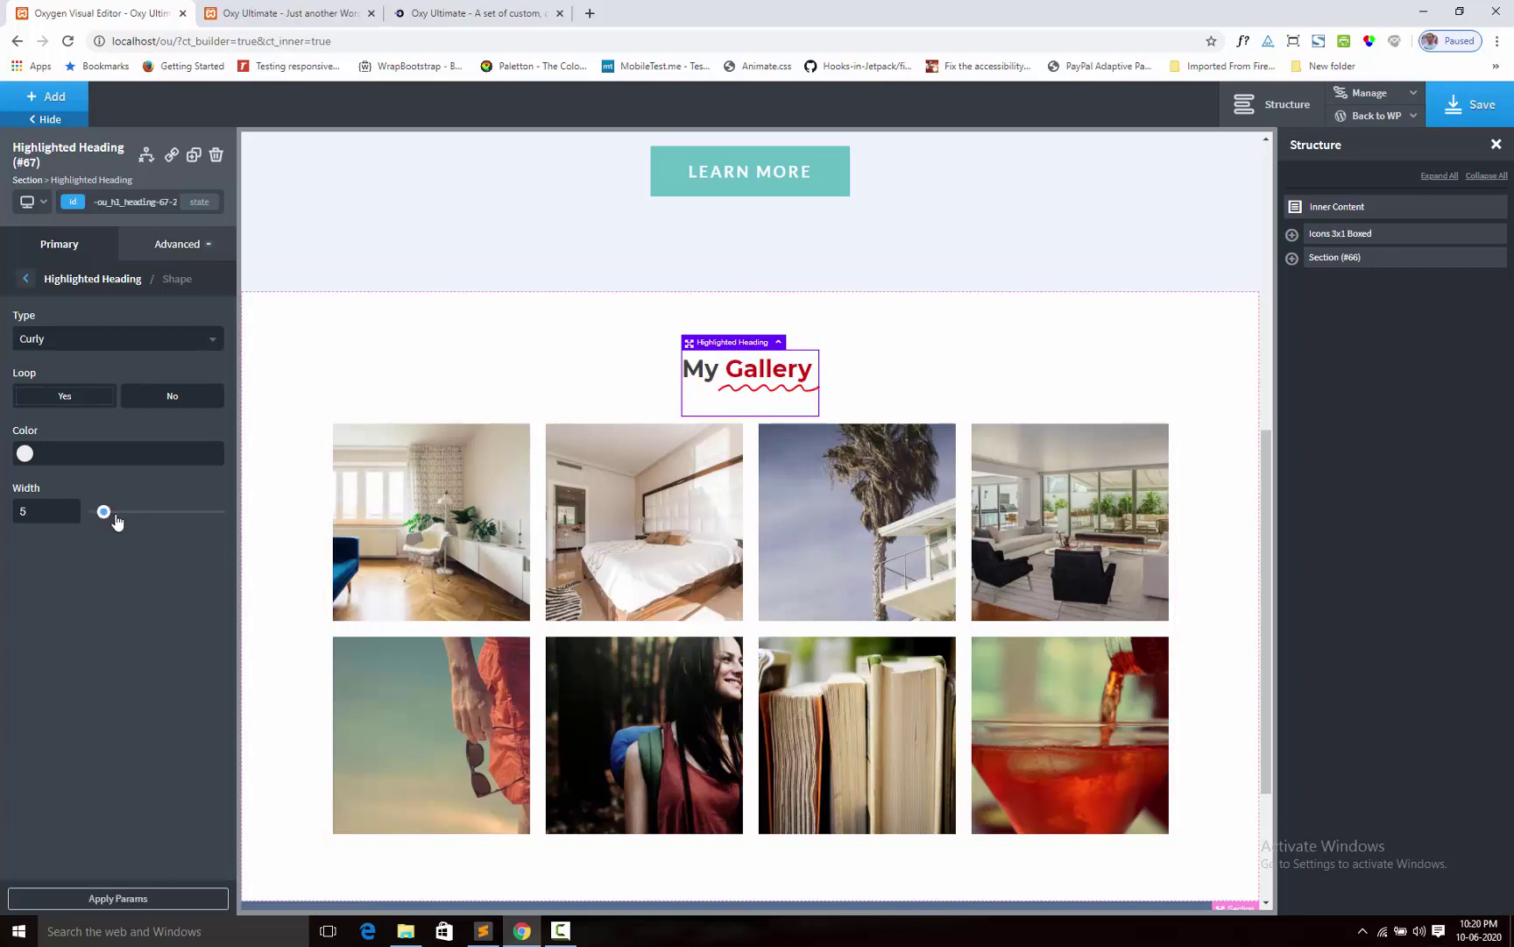
left_click_drag(118, 523, 105, 520)
Make the curly underline magenta (#ef10eb) with a width of 10.
left_click(25, 453)
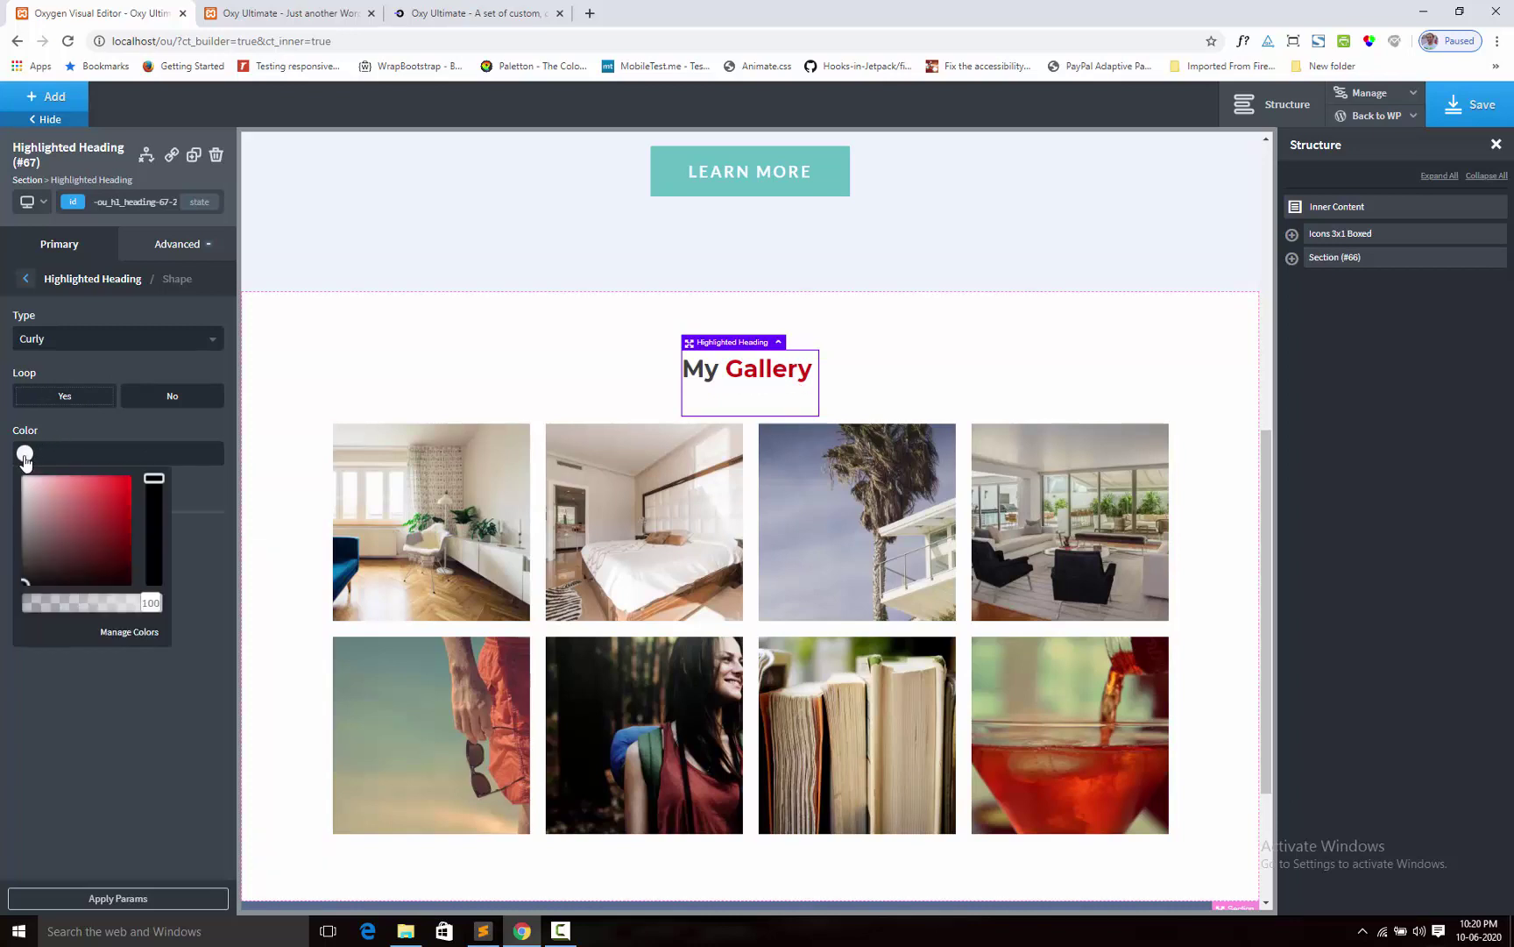
left_click(154, 551)
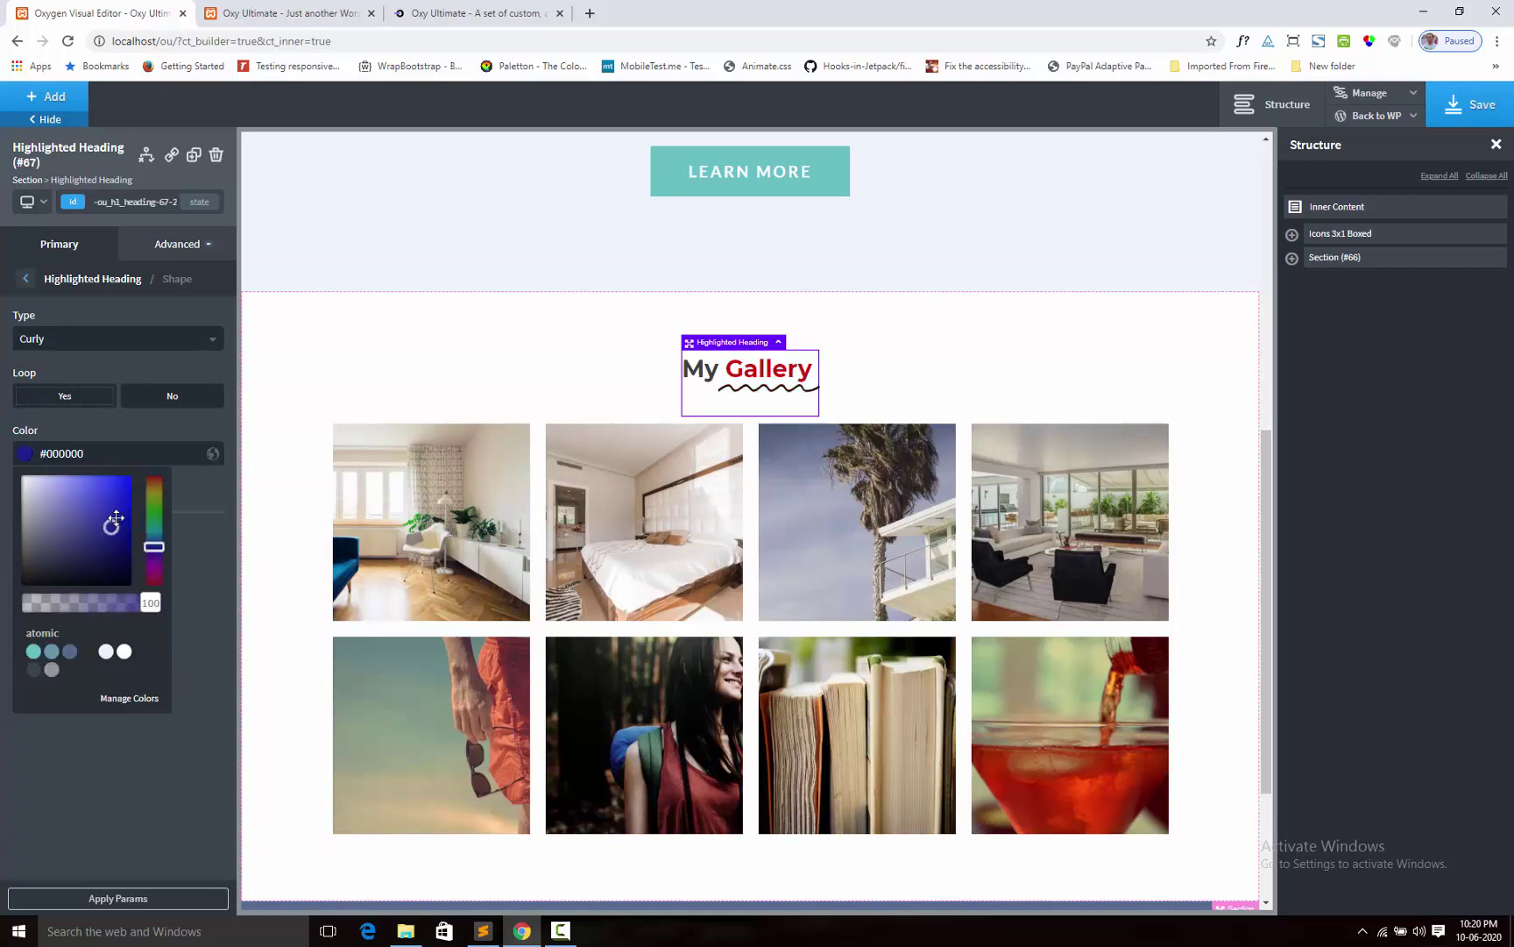
left_click_drag(109, 534, 119, 488)
left_click(154, 574)
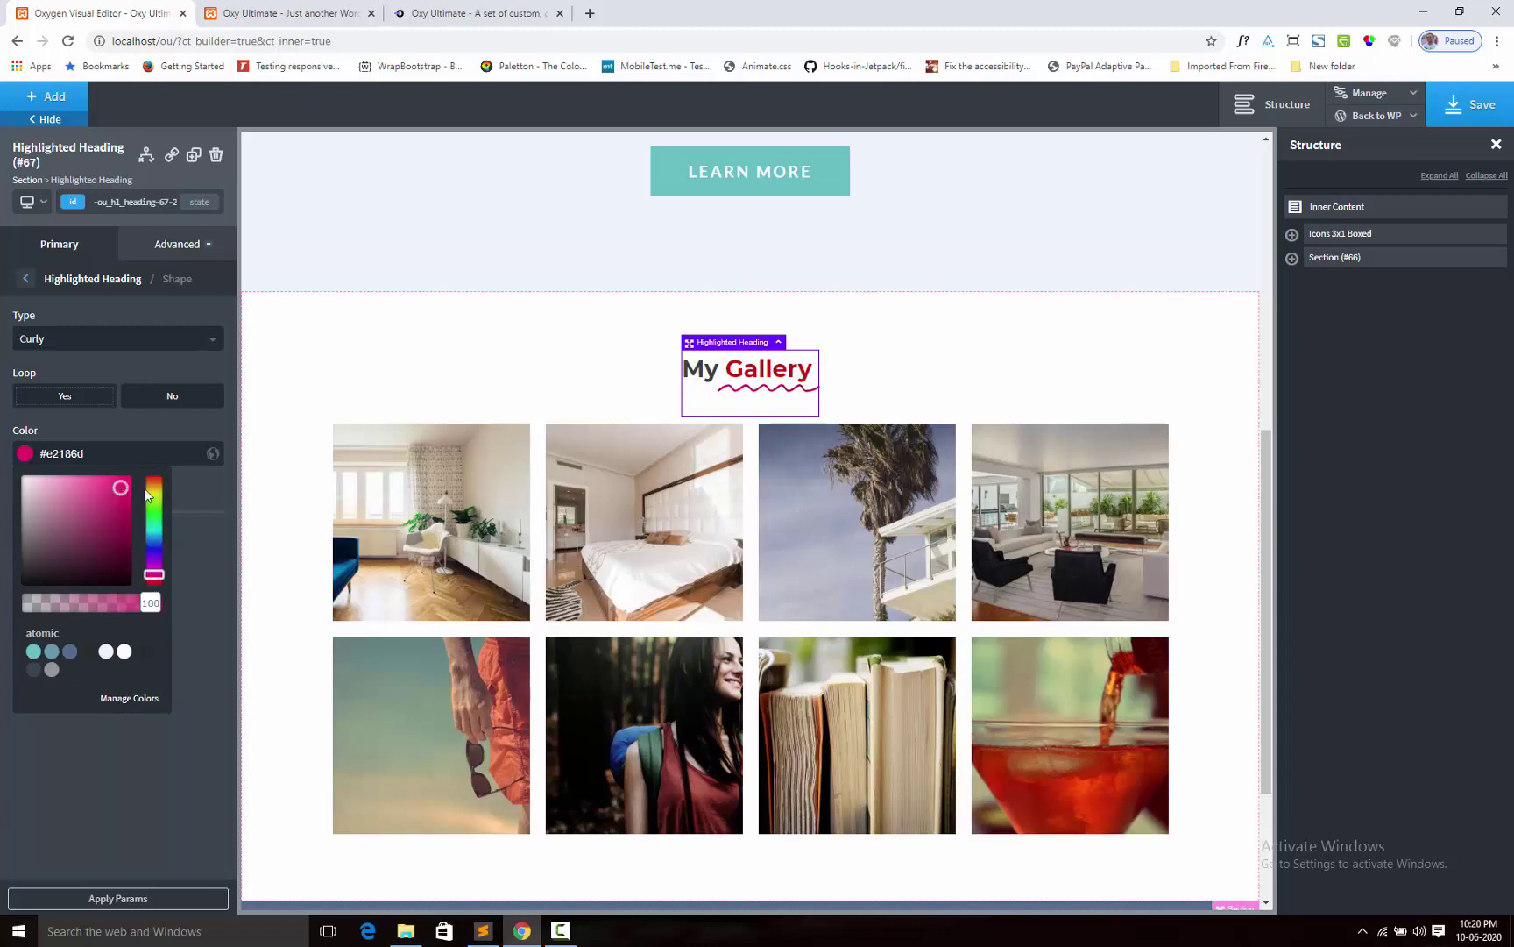
left_click(196, 489)
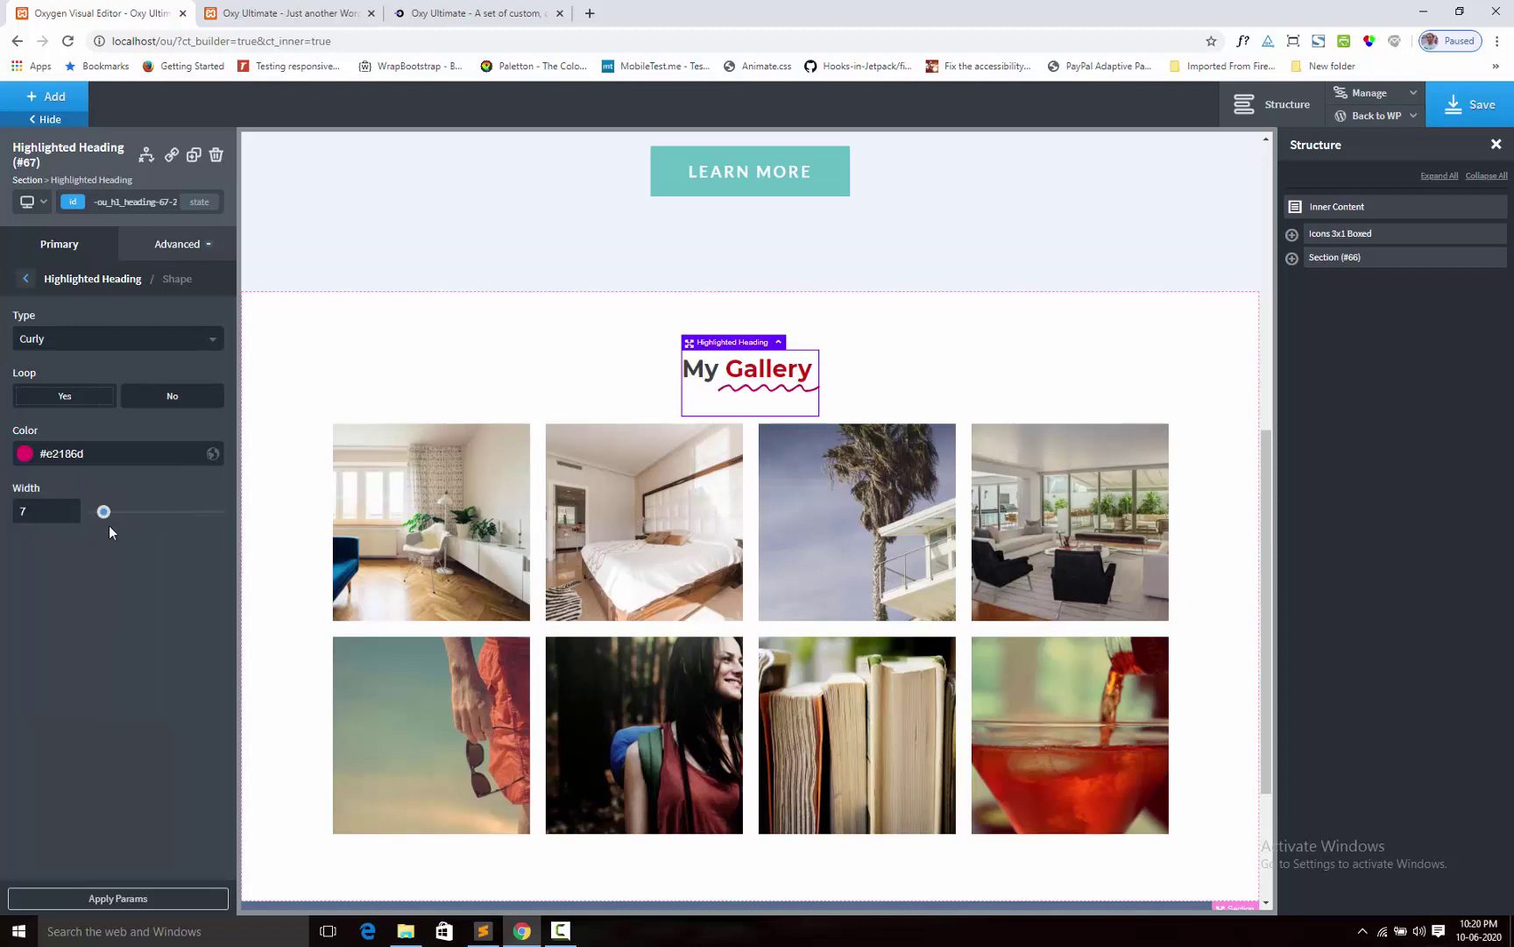
left_click(26, 454)
left_click(154, 564)
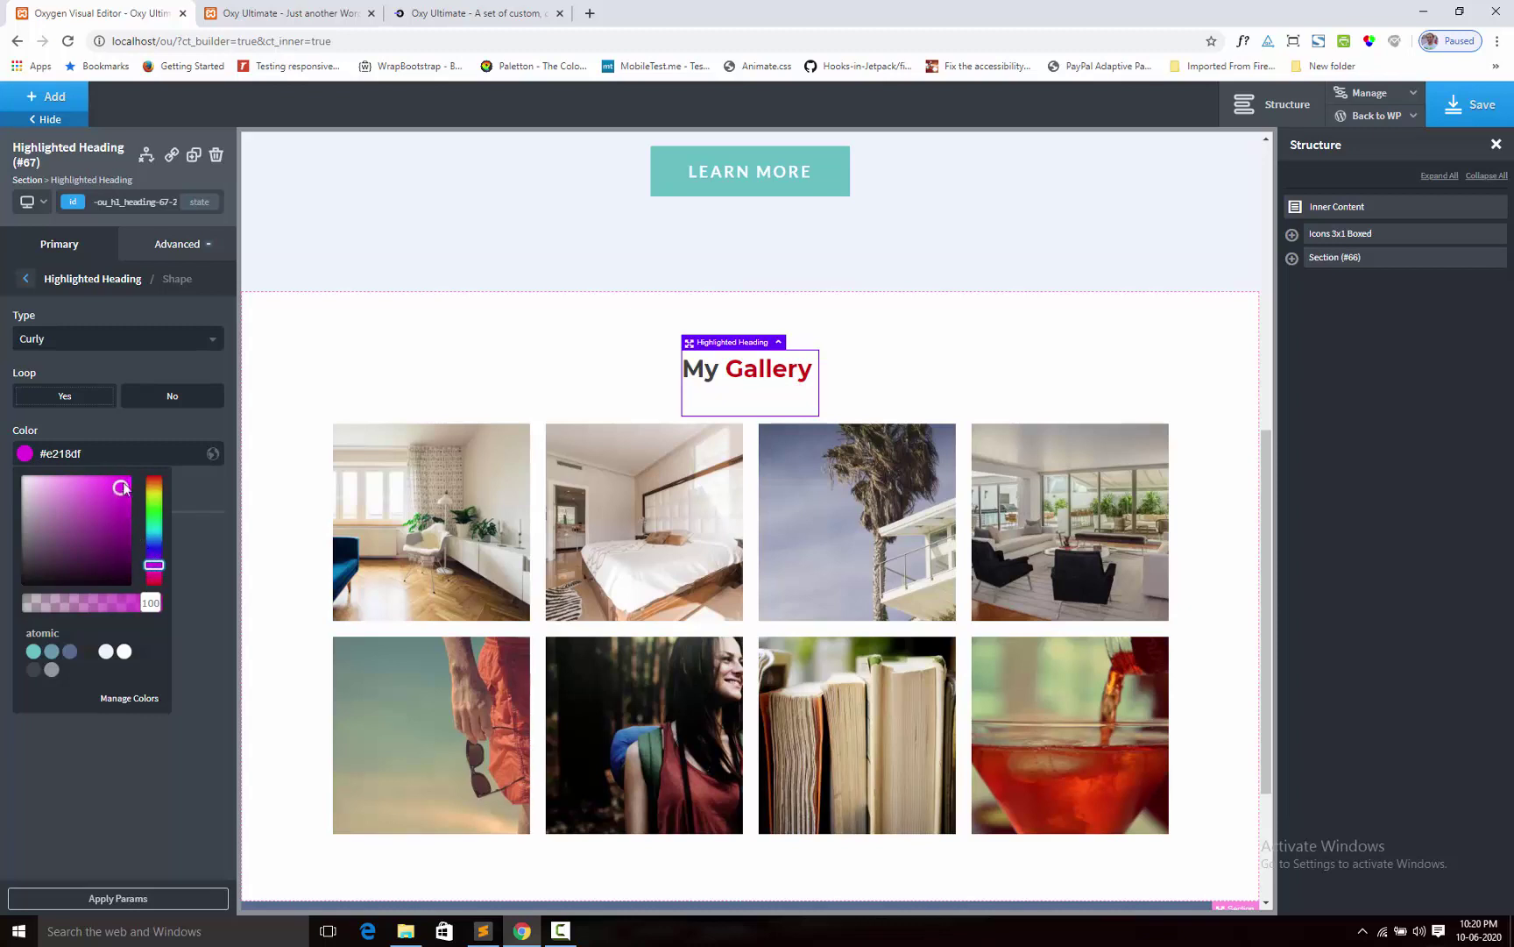
left_click_drag(124, 488, 108, 519)
left_click(105, 518)
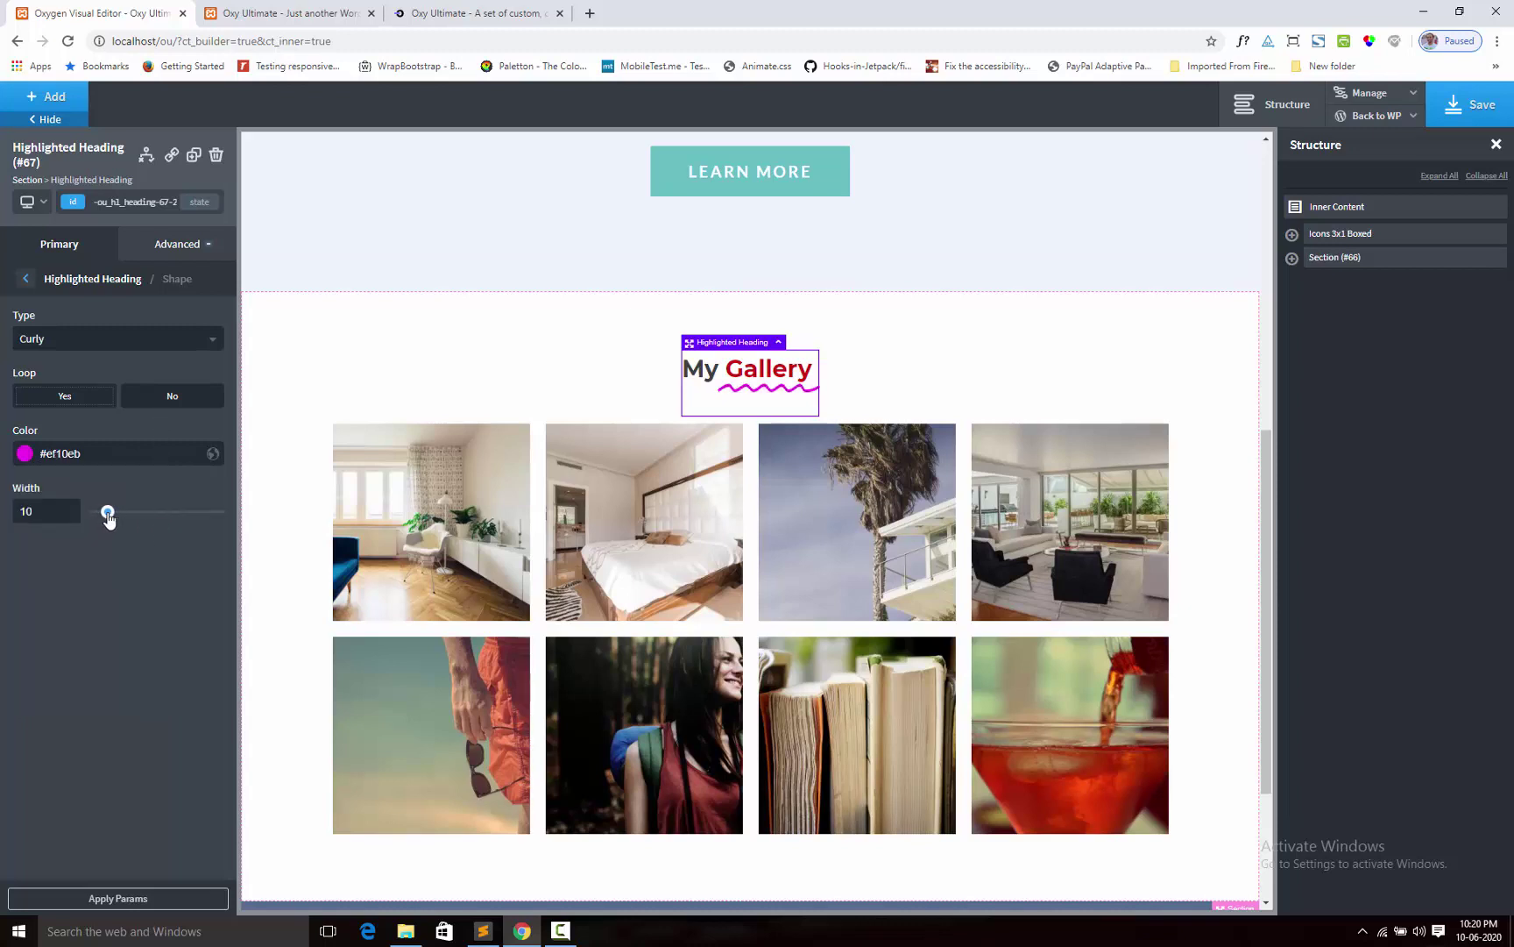
Try the Diagonal, Double Underline, Double Underline Bottom and Strikethrough shapes on 'Gallery'.
left_click(52, 339)
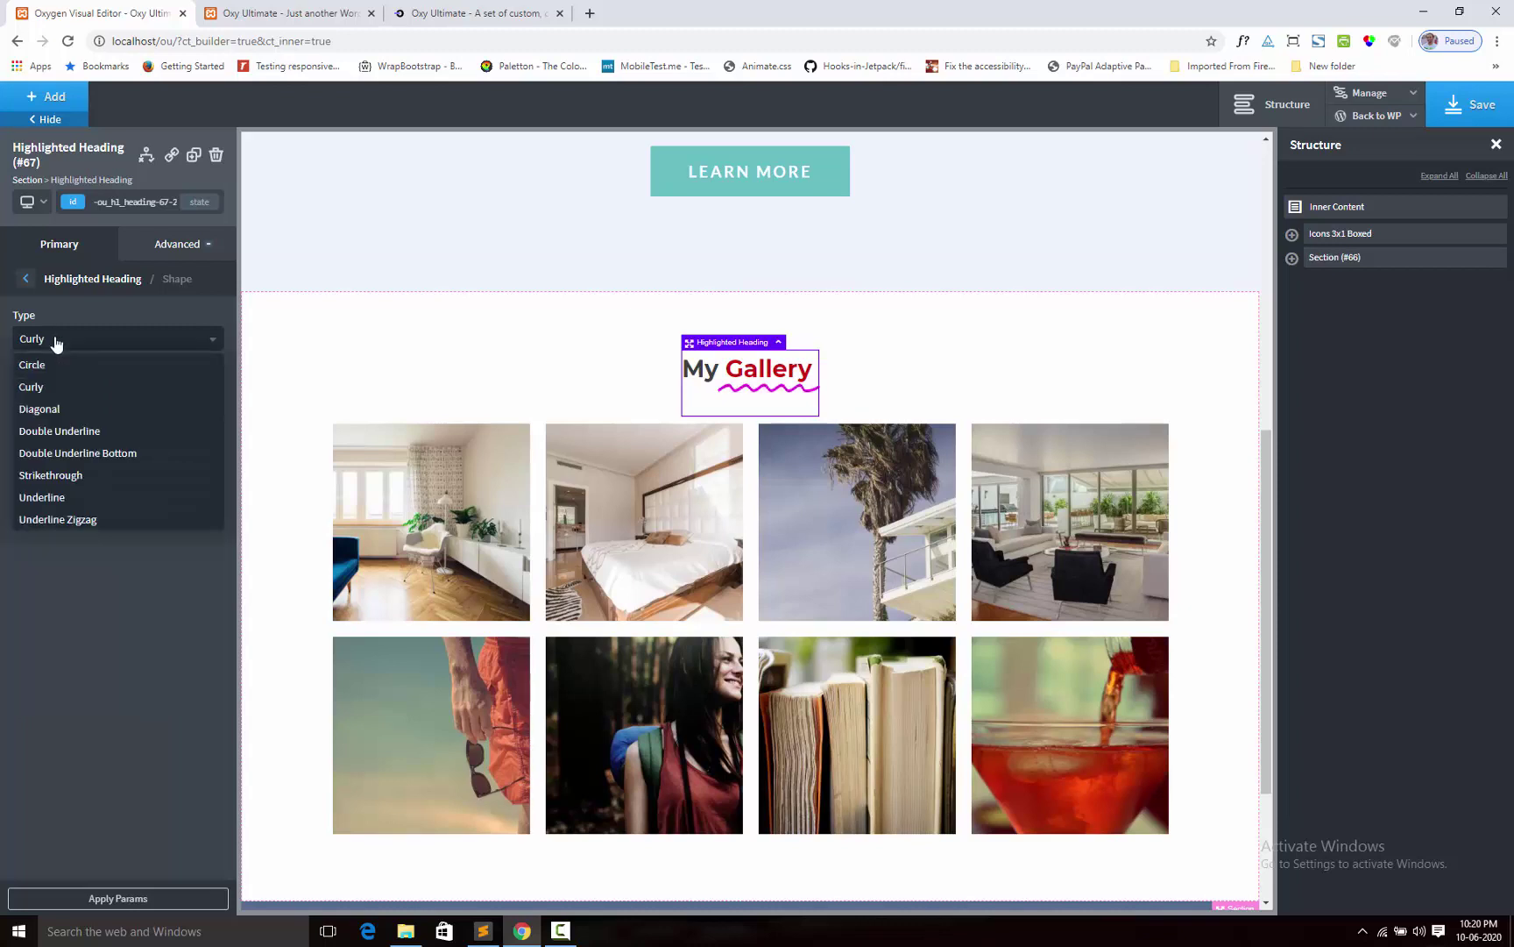
left_click(39, 409)
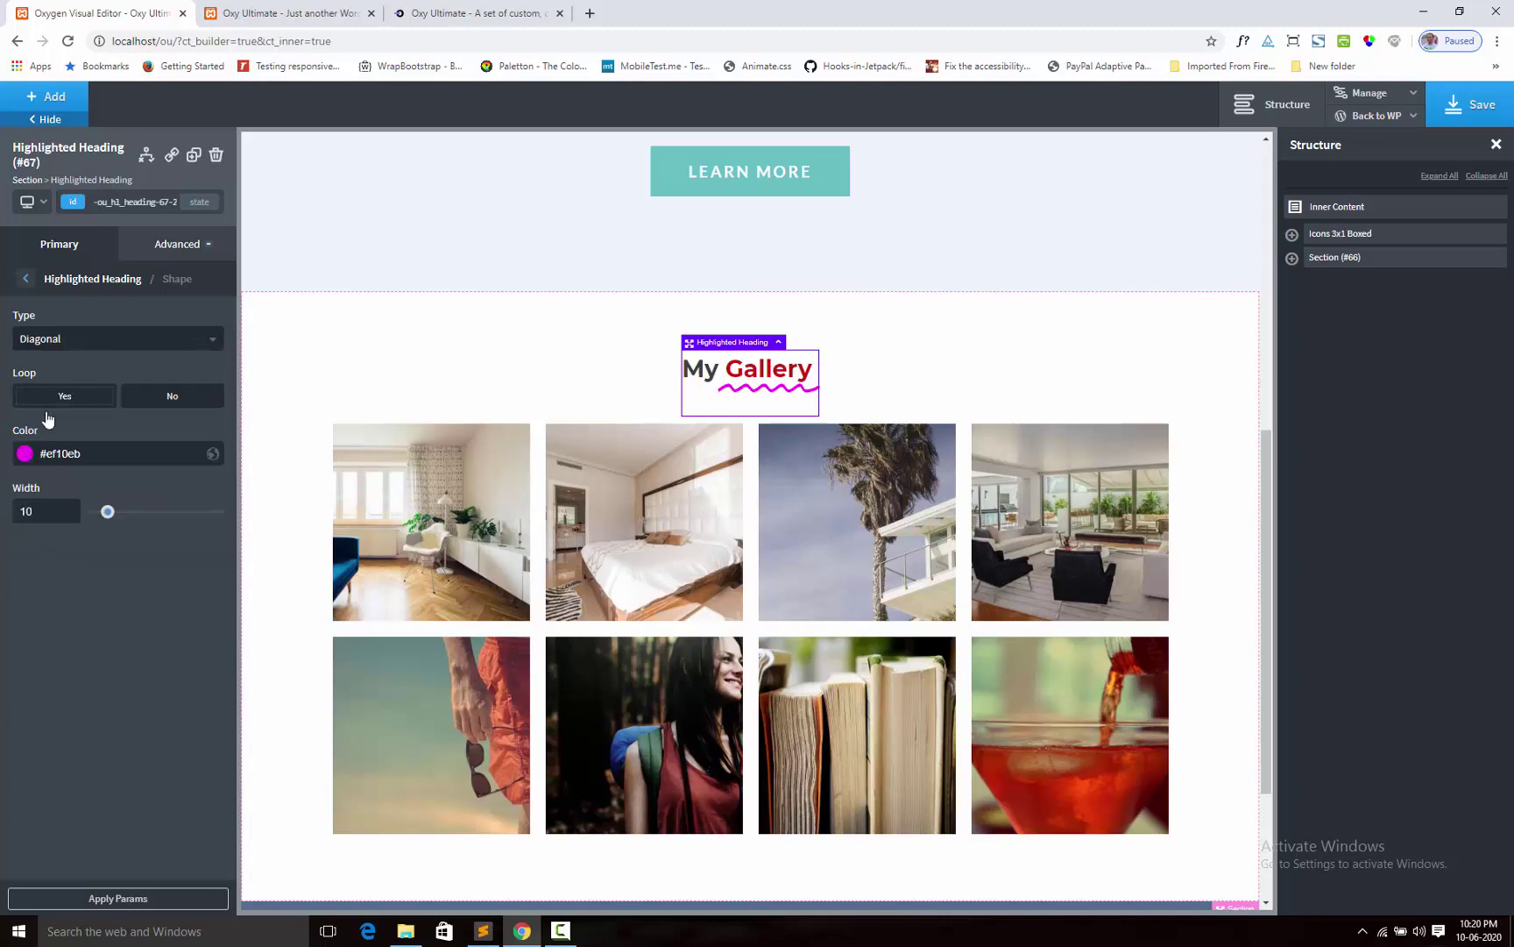
left_click(80, 901)
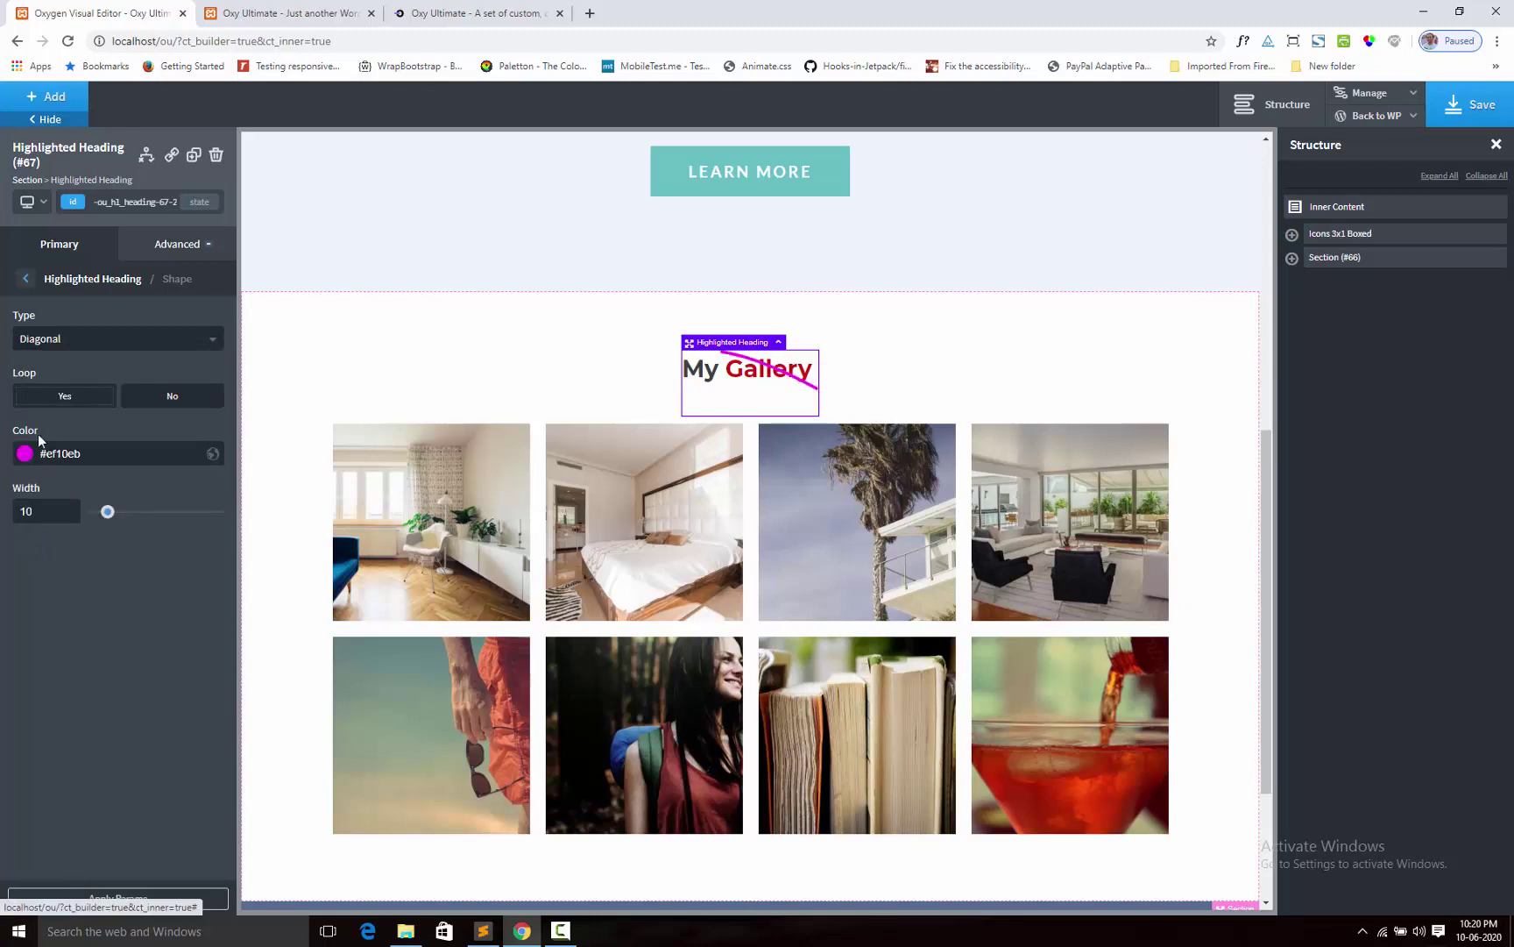
left_click(88, 338)
left_click(53, 430)
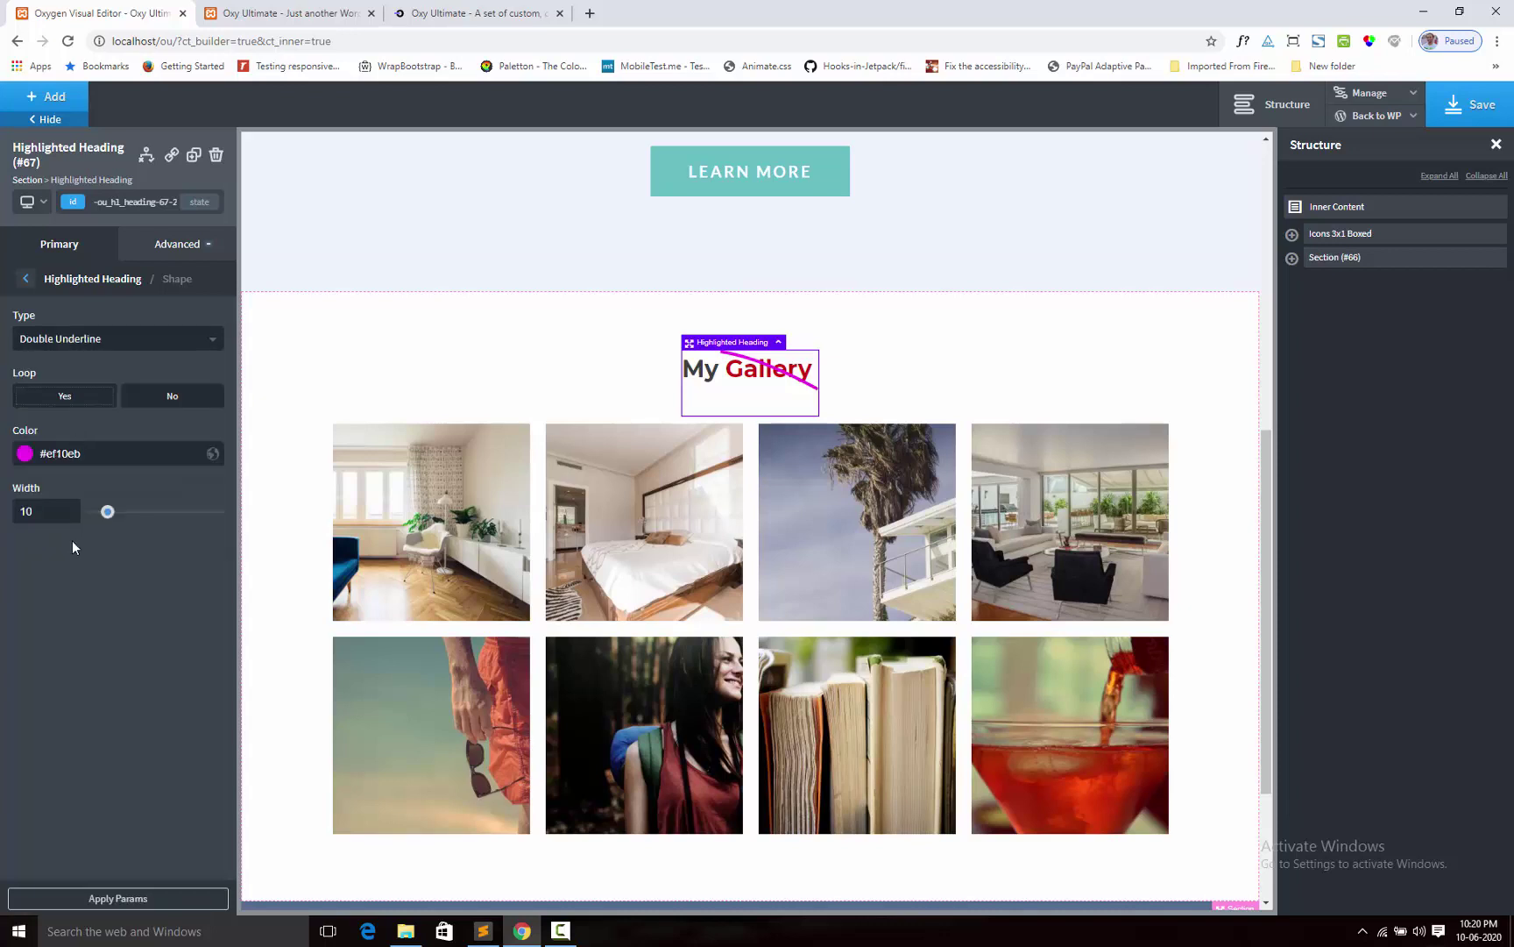
left_click(91, 905)
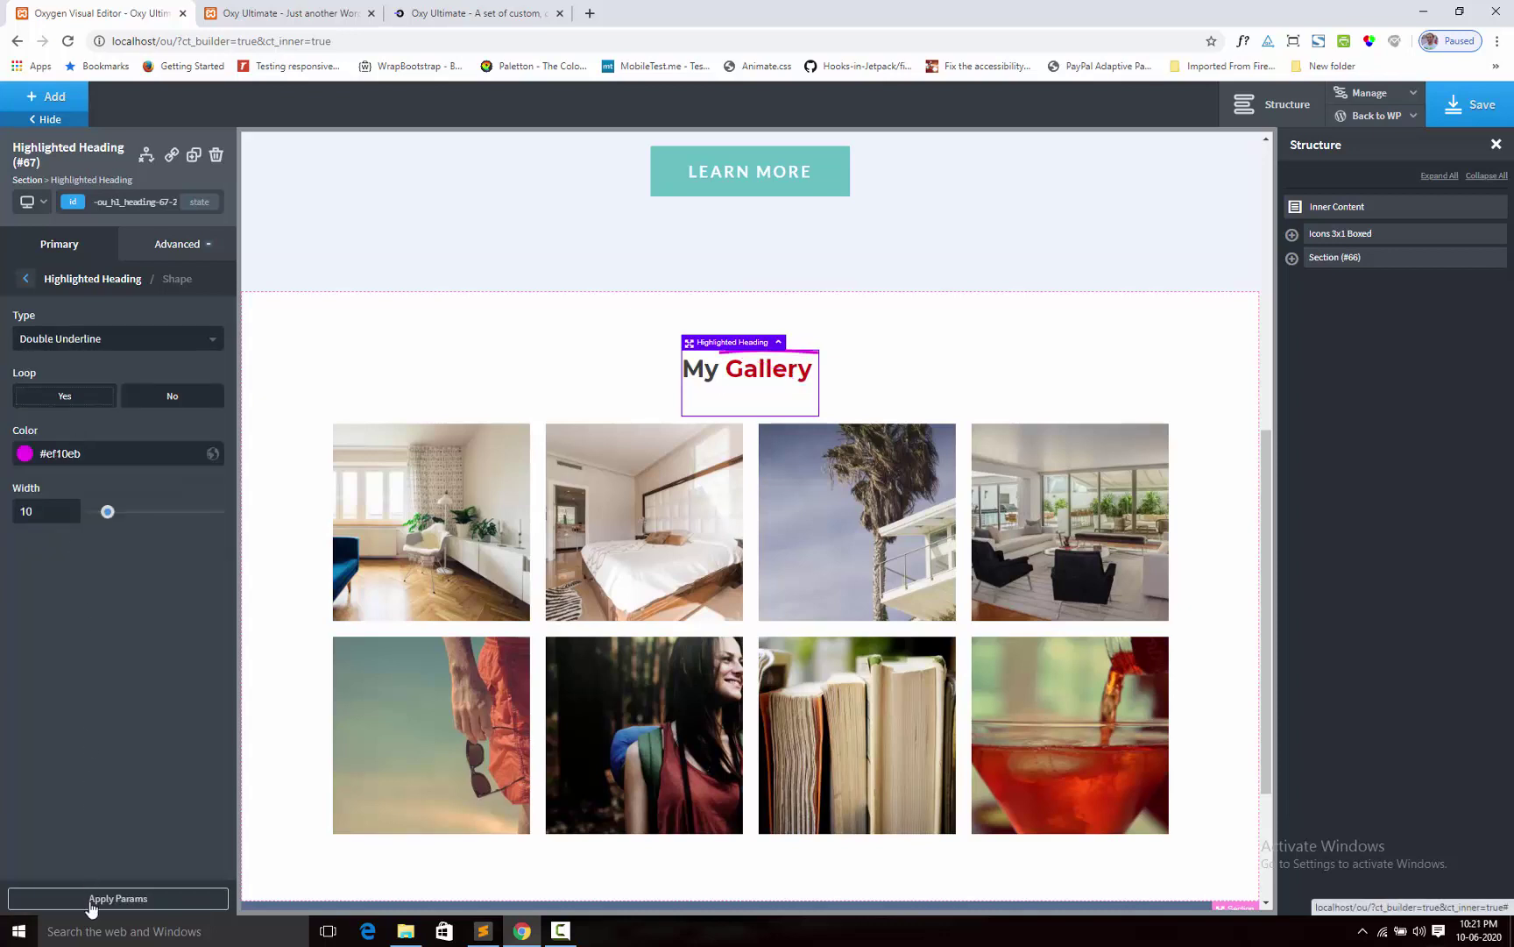
left_click(111, 337)
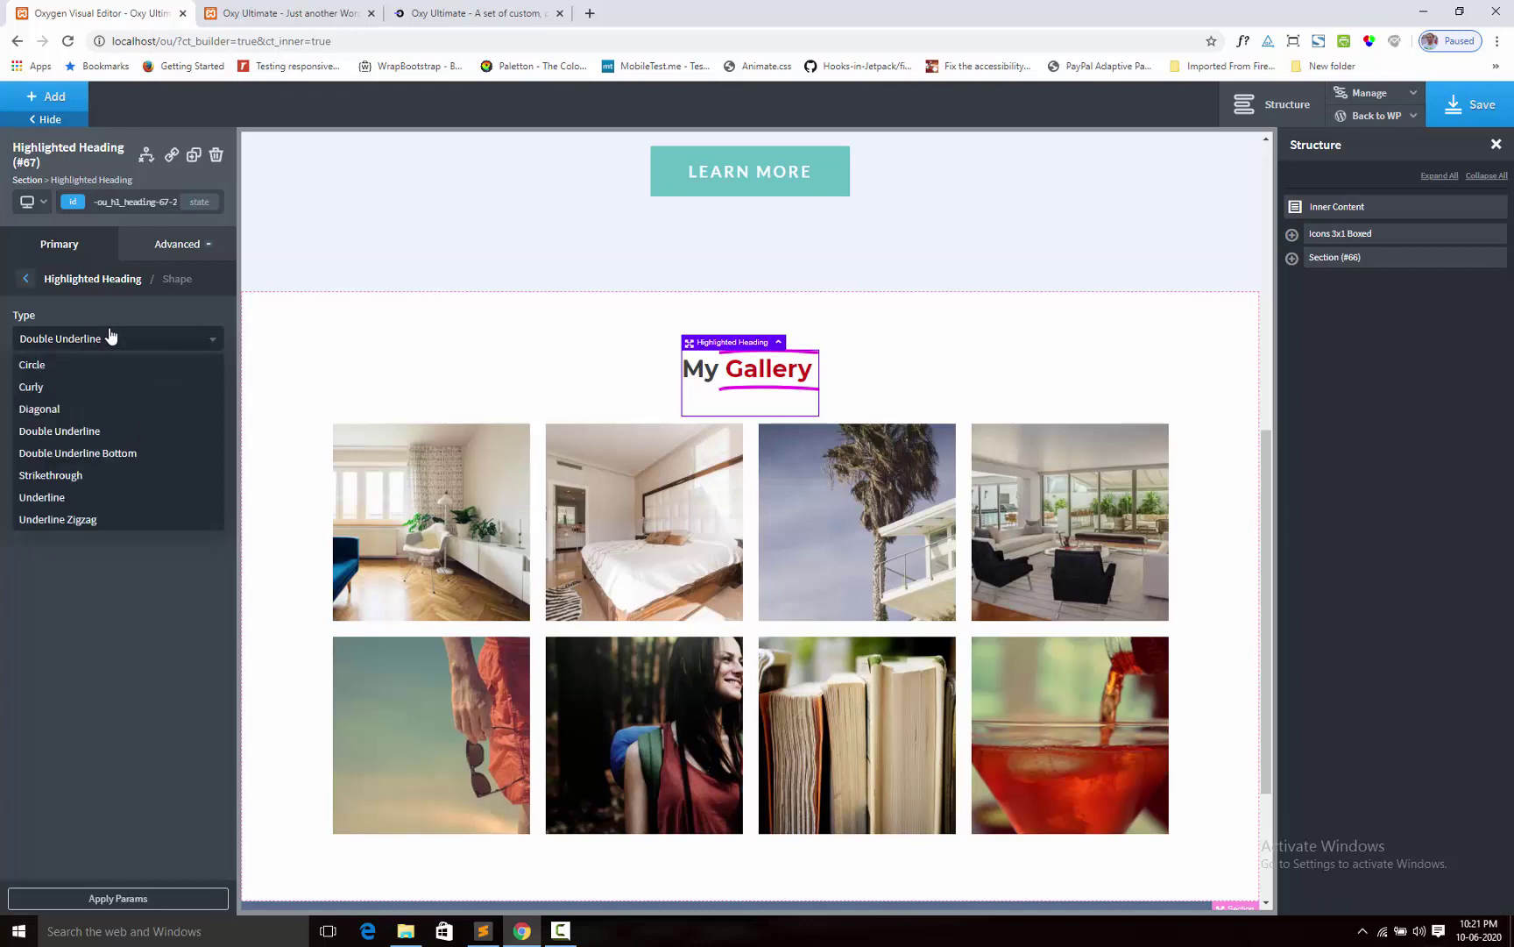
left_click(95, 456)
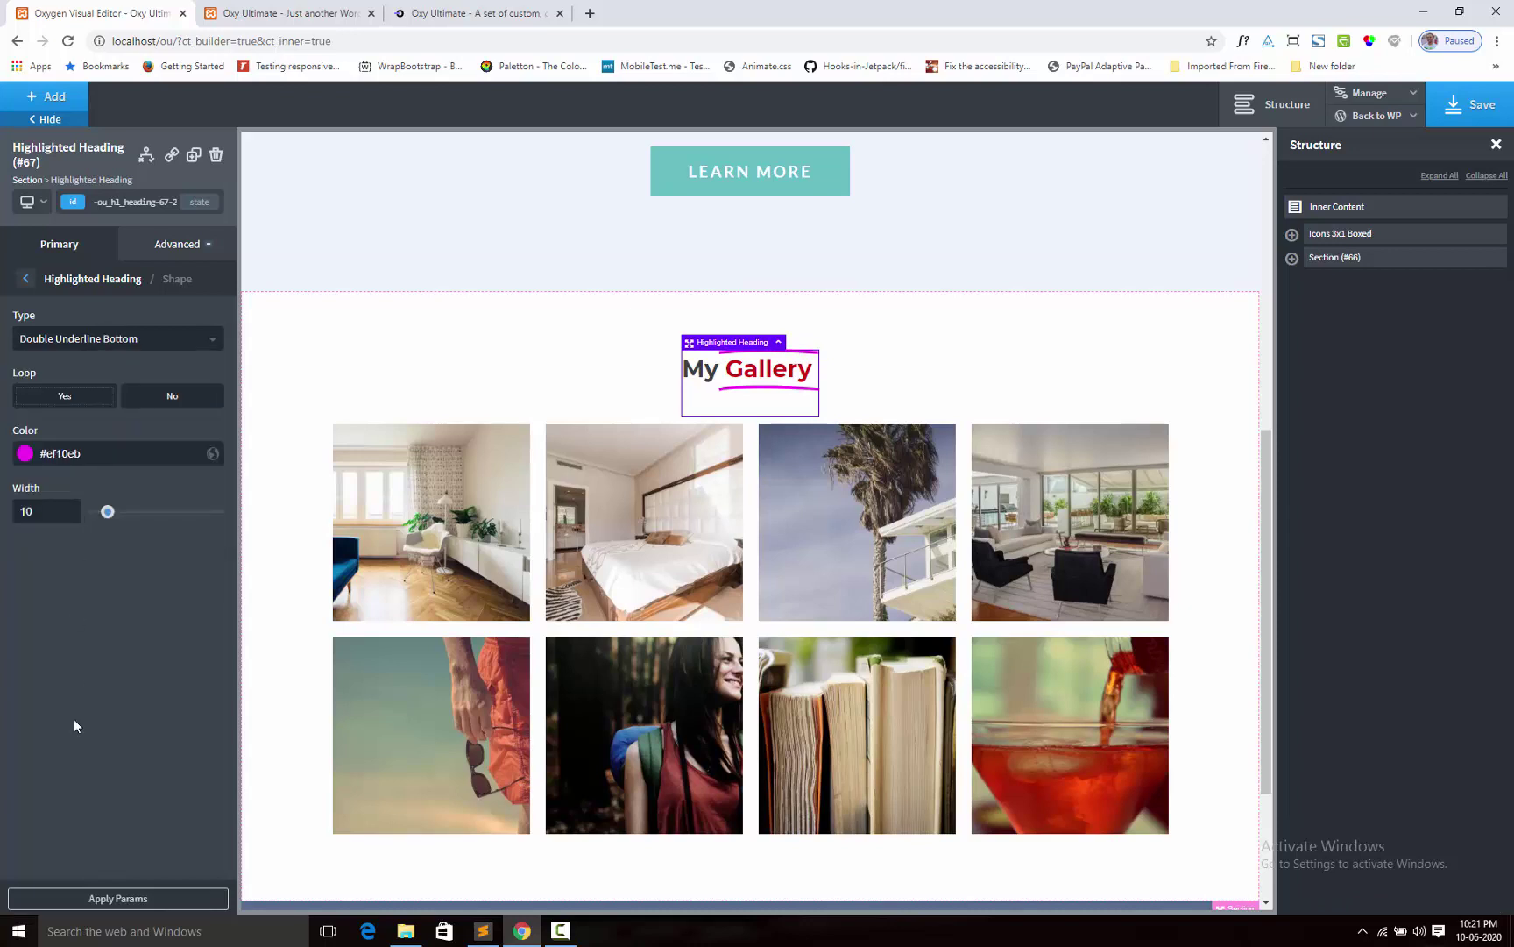
left_click(97, 898)
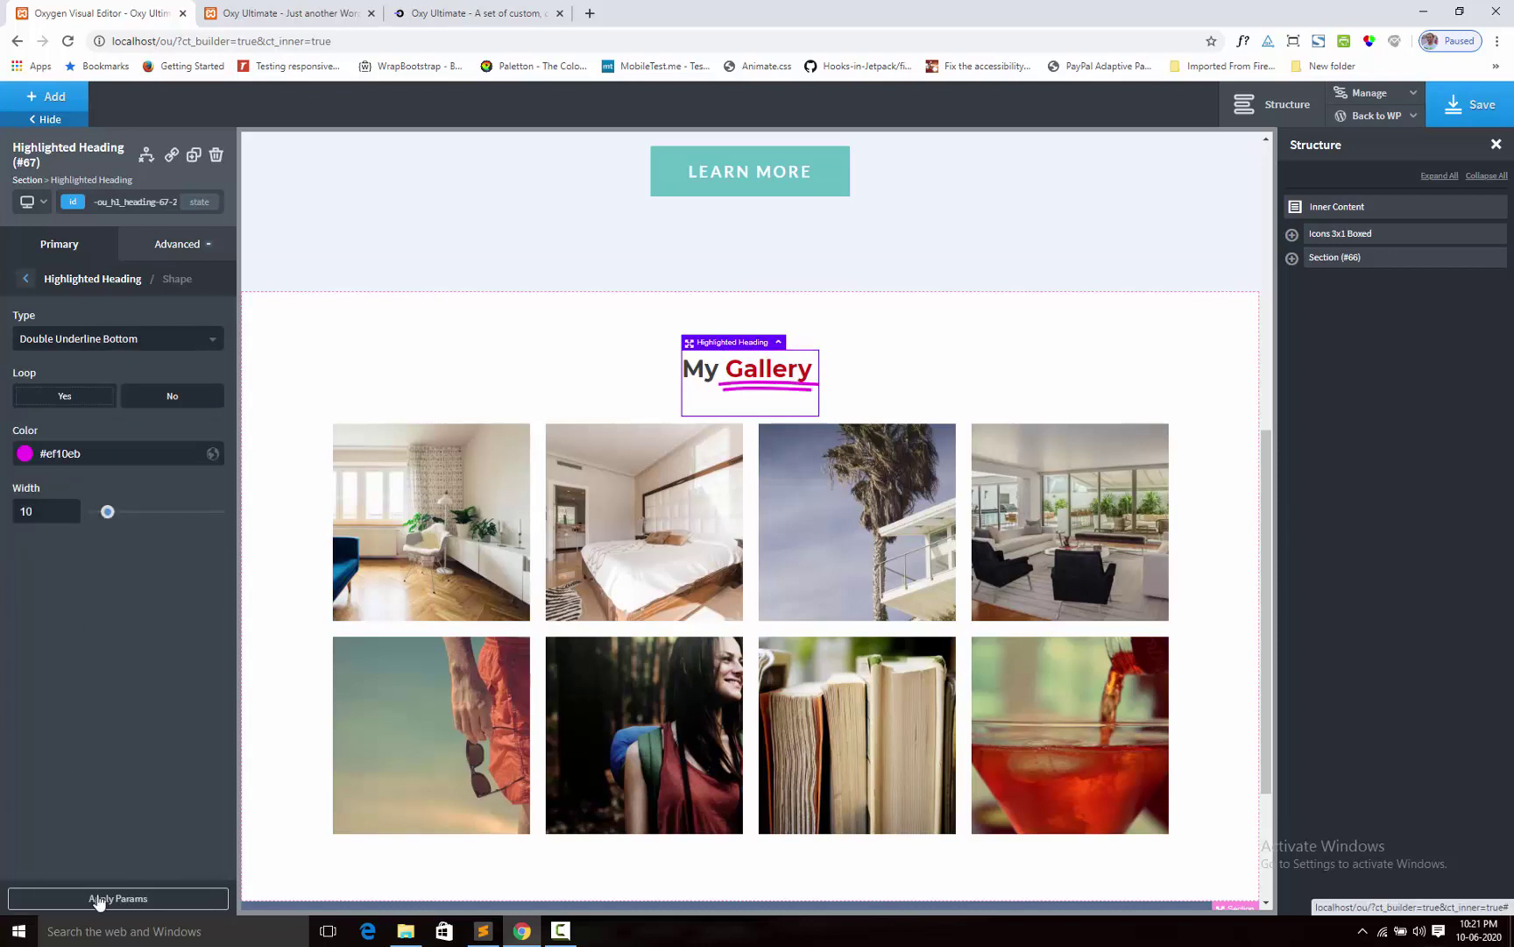
left_click(141, 346)
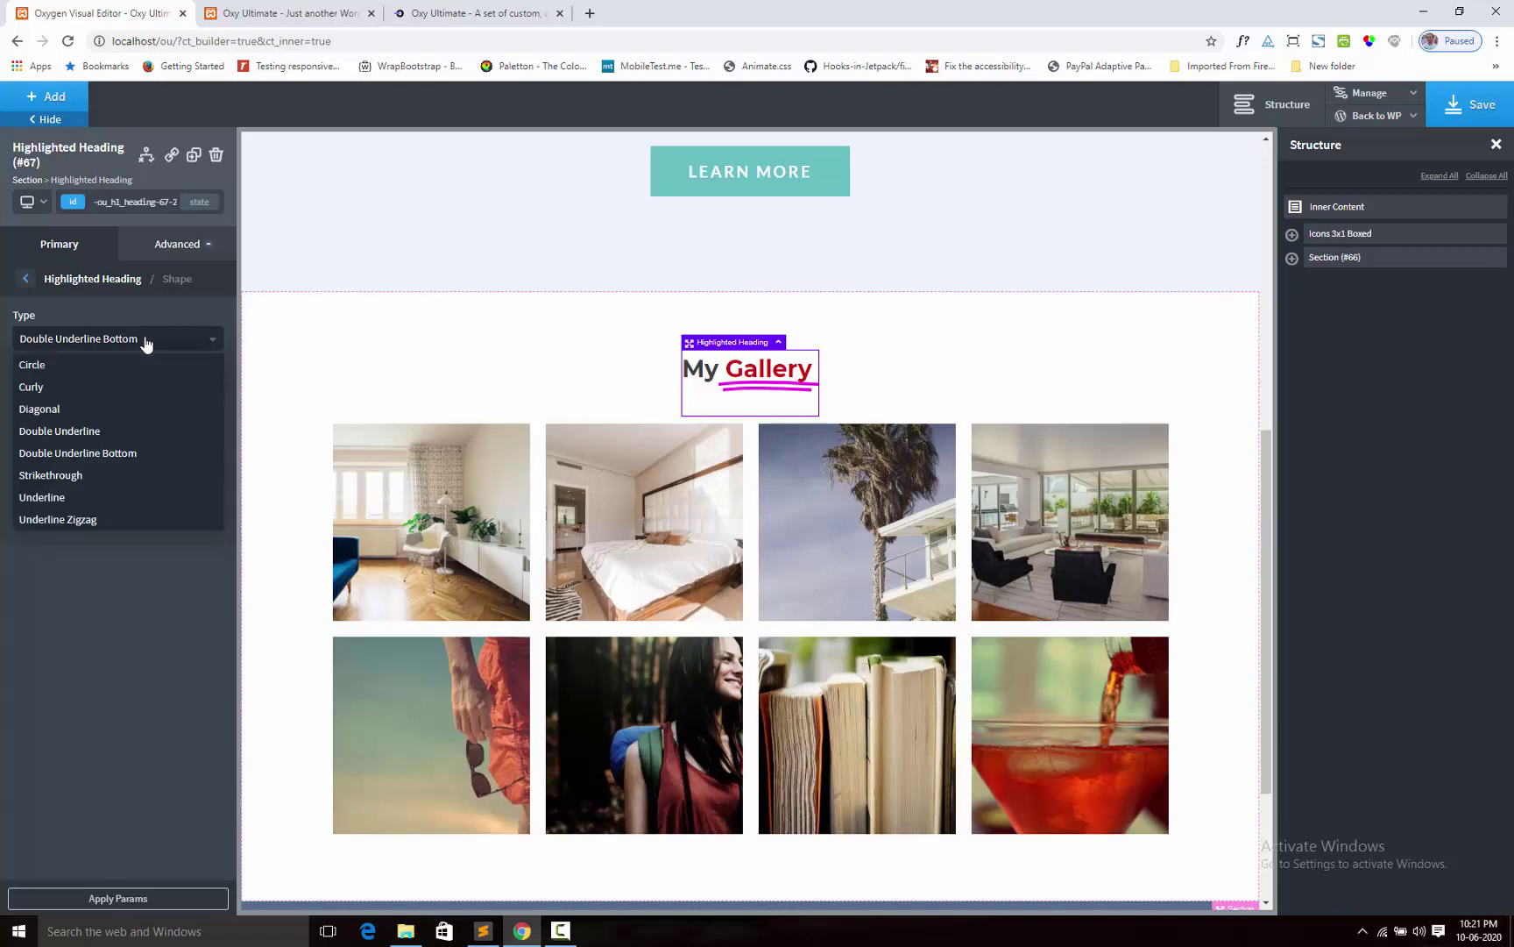
left_click(72, 475)
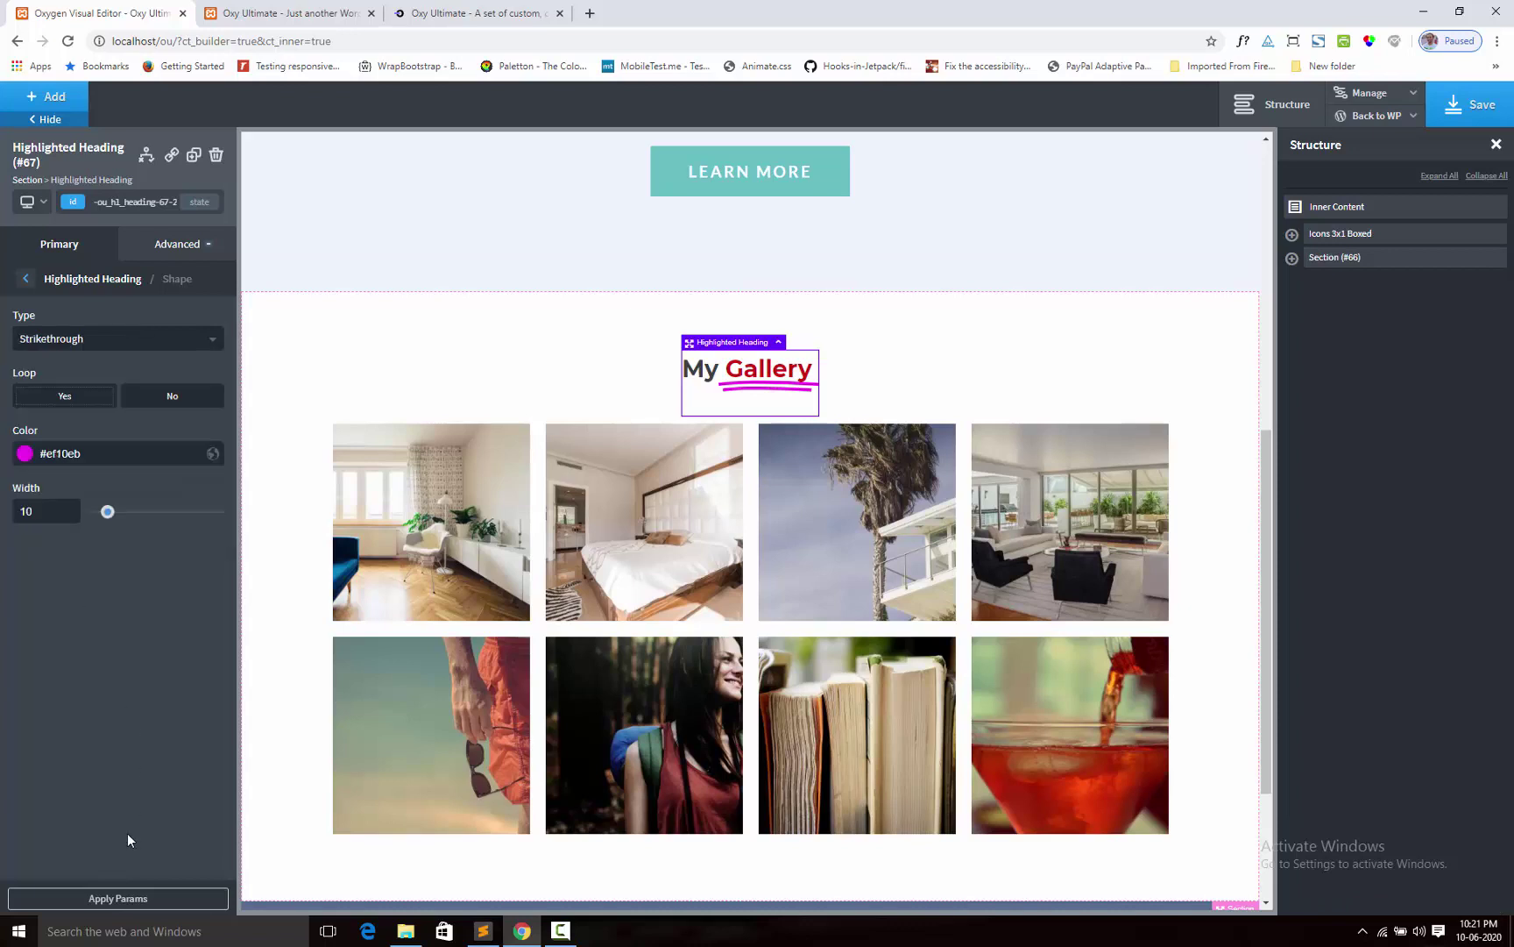
left_click(110, 900)
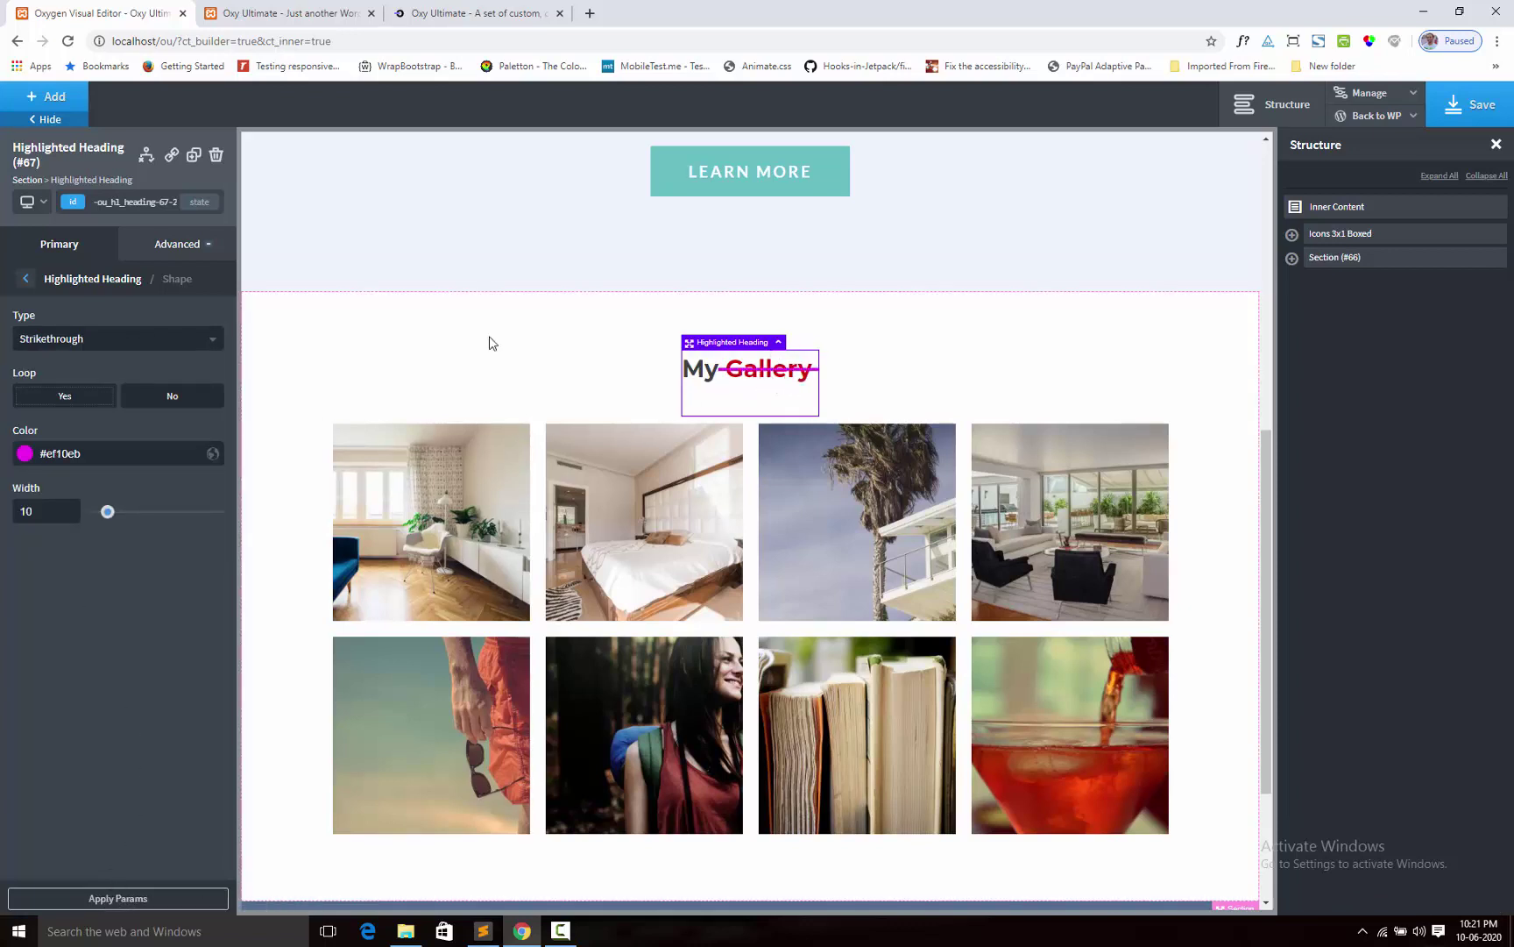
Try the Underline and Underline Zigzag shapes, setting the stroke width to 9.
left_click(109, 347)
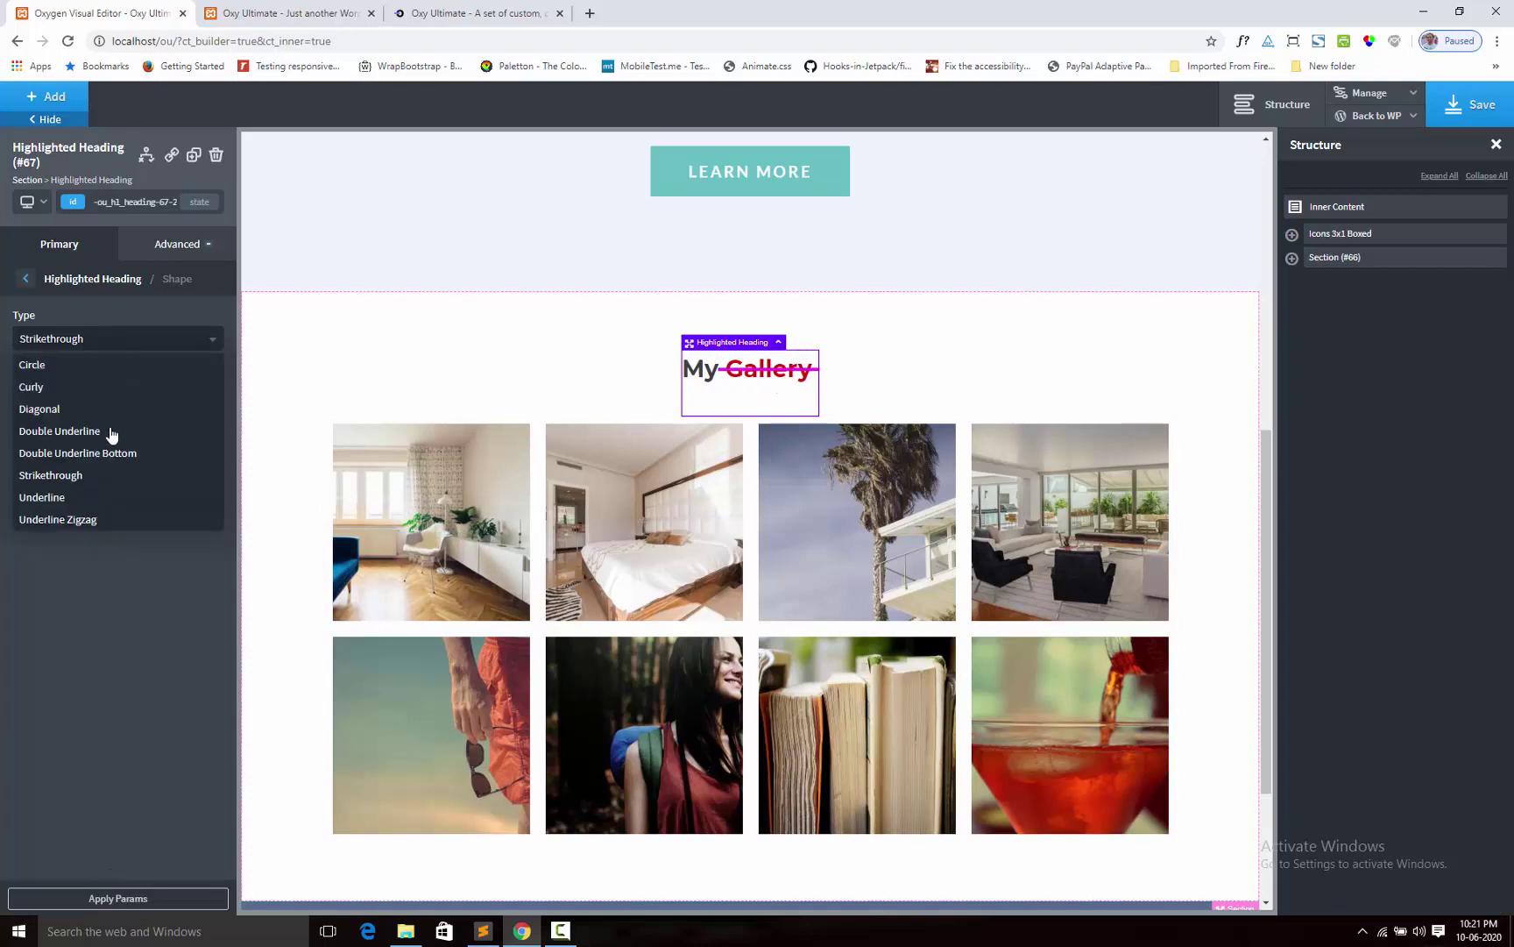
left_click(87, 496)
left_click(105, 898)
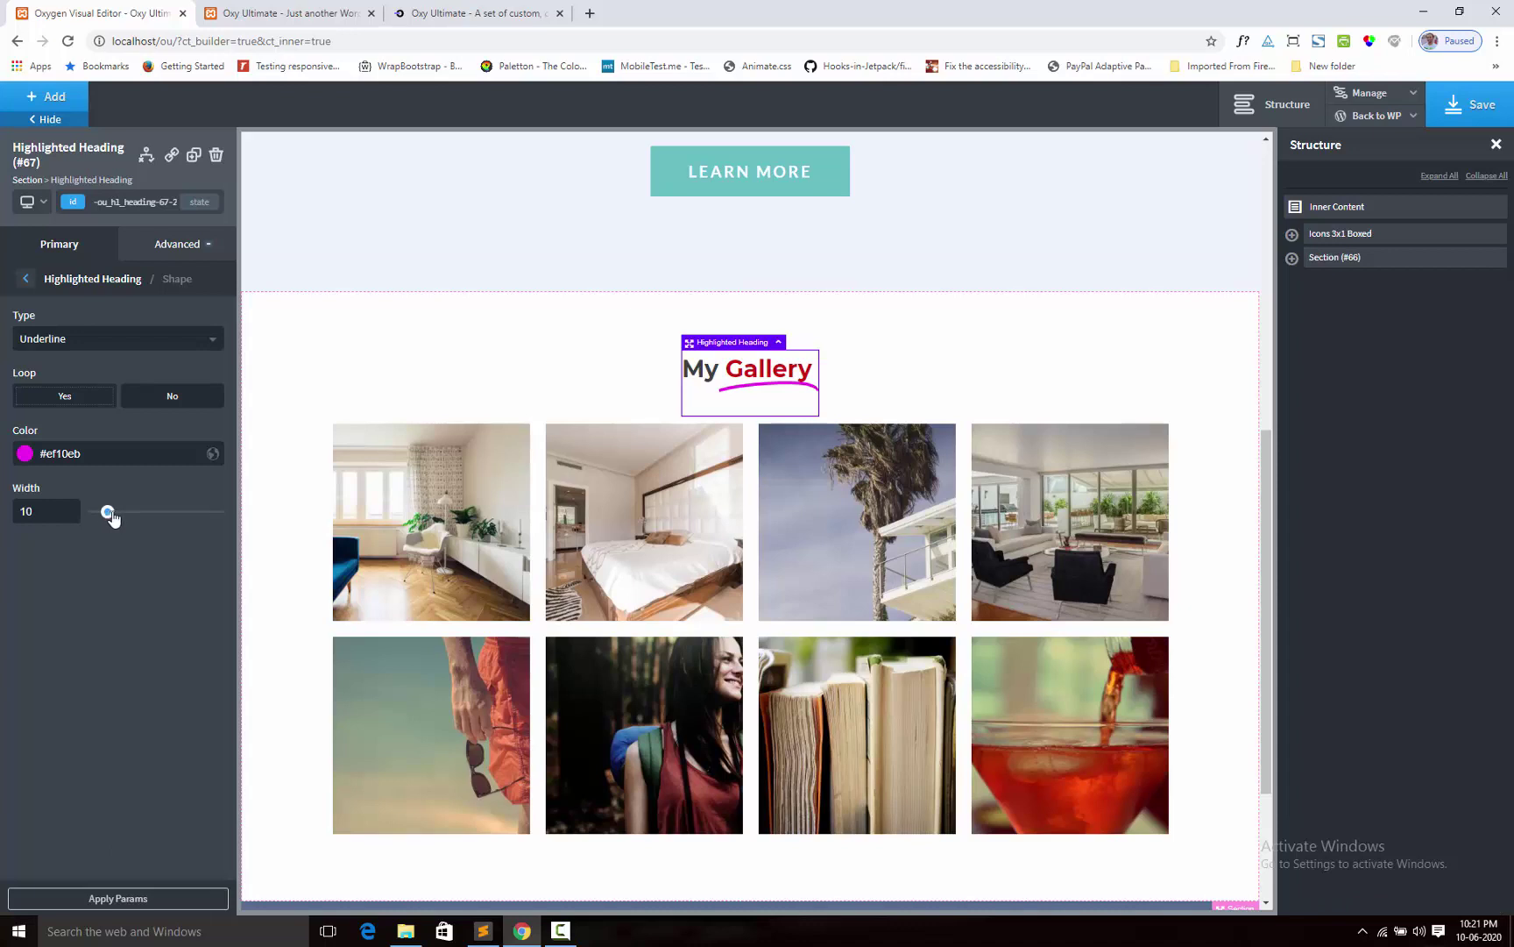
left_click_drag(107, 511, 103, 518)
left_click(95, 342)
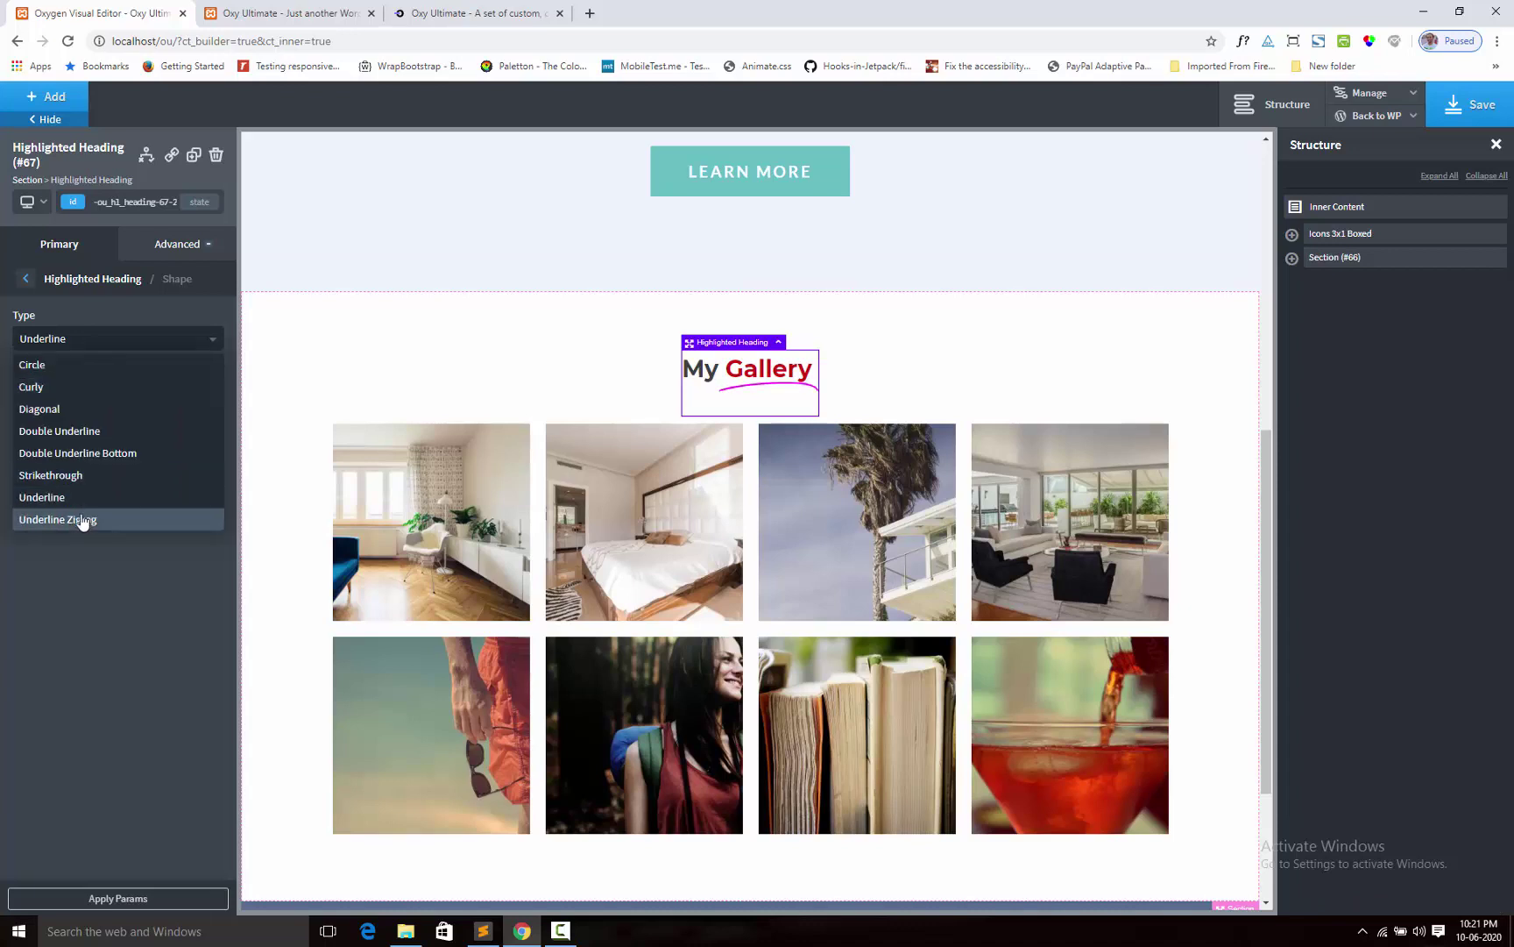
left_click(82, 520)
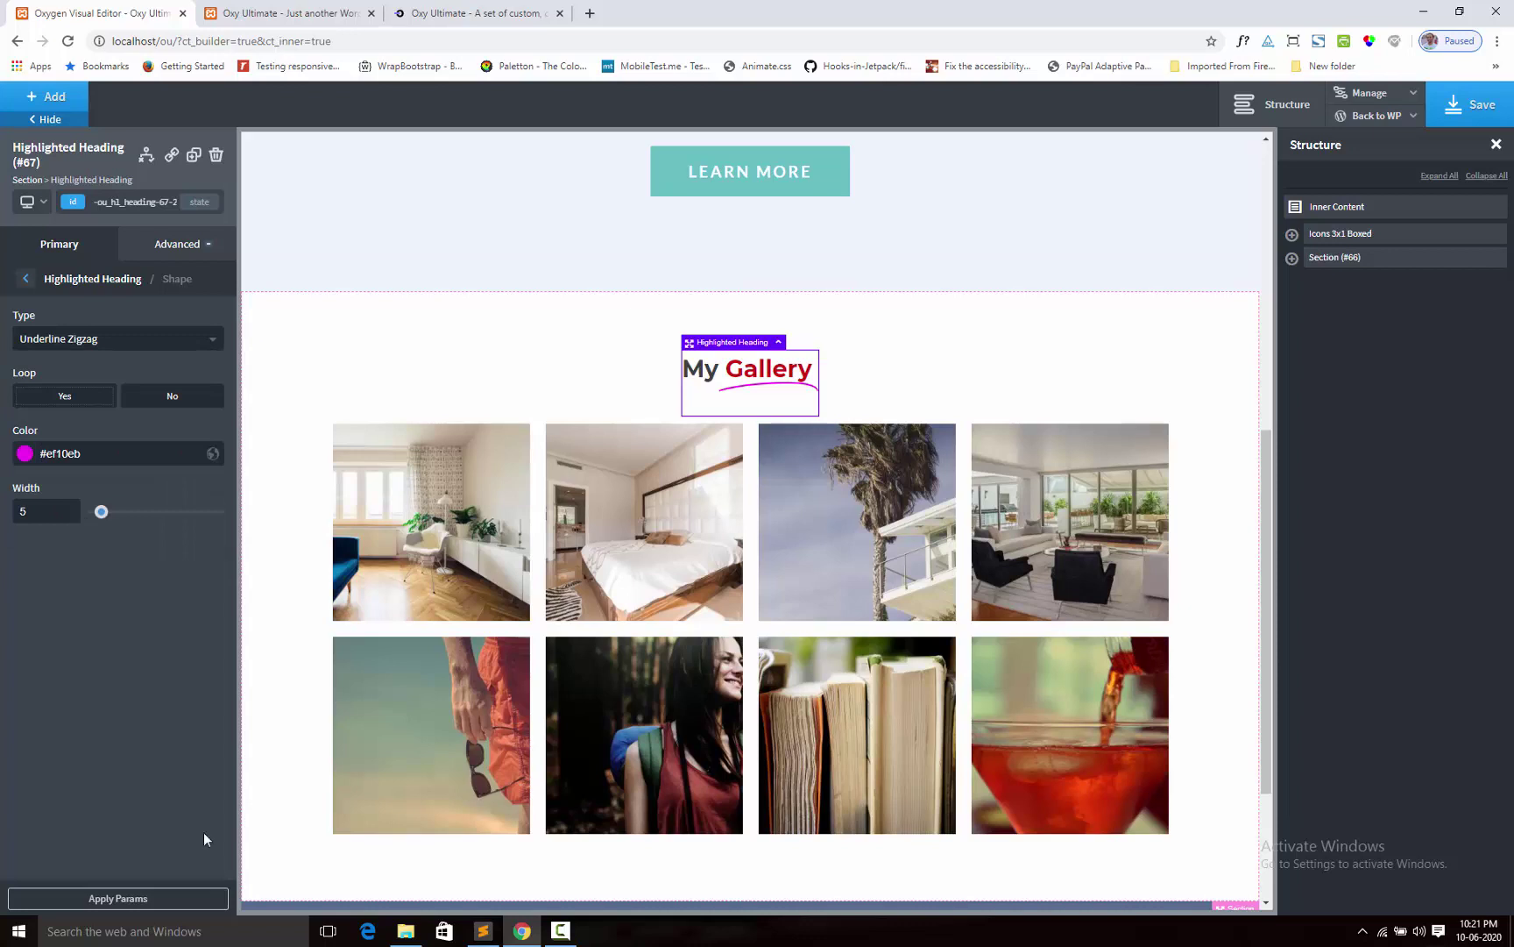
left_click(123, 898)
left_click_drag(105, 523, 108, 521)
Settle on the Underline shape and save the page.
left_click(81, 341)
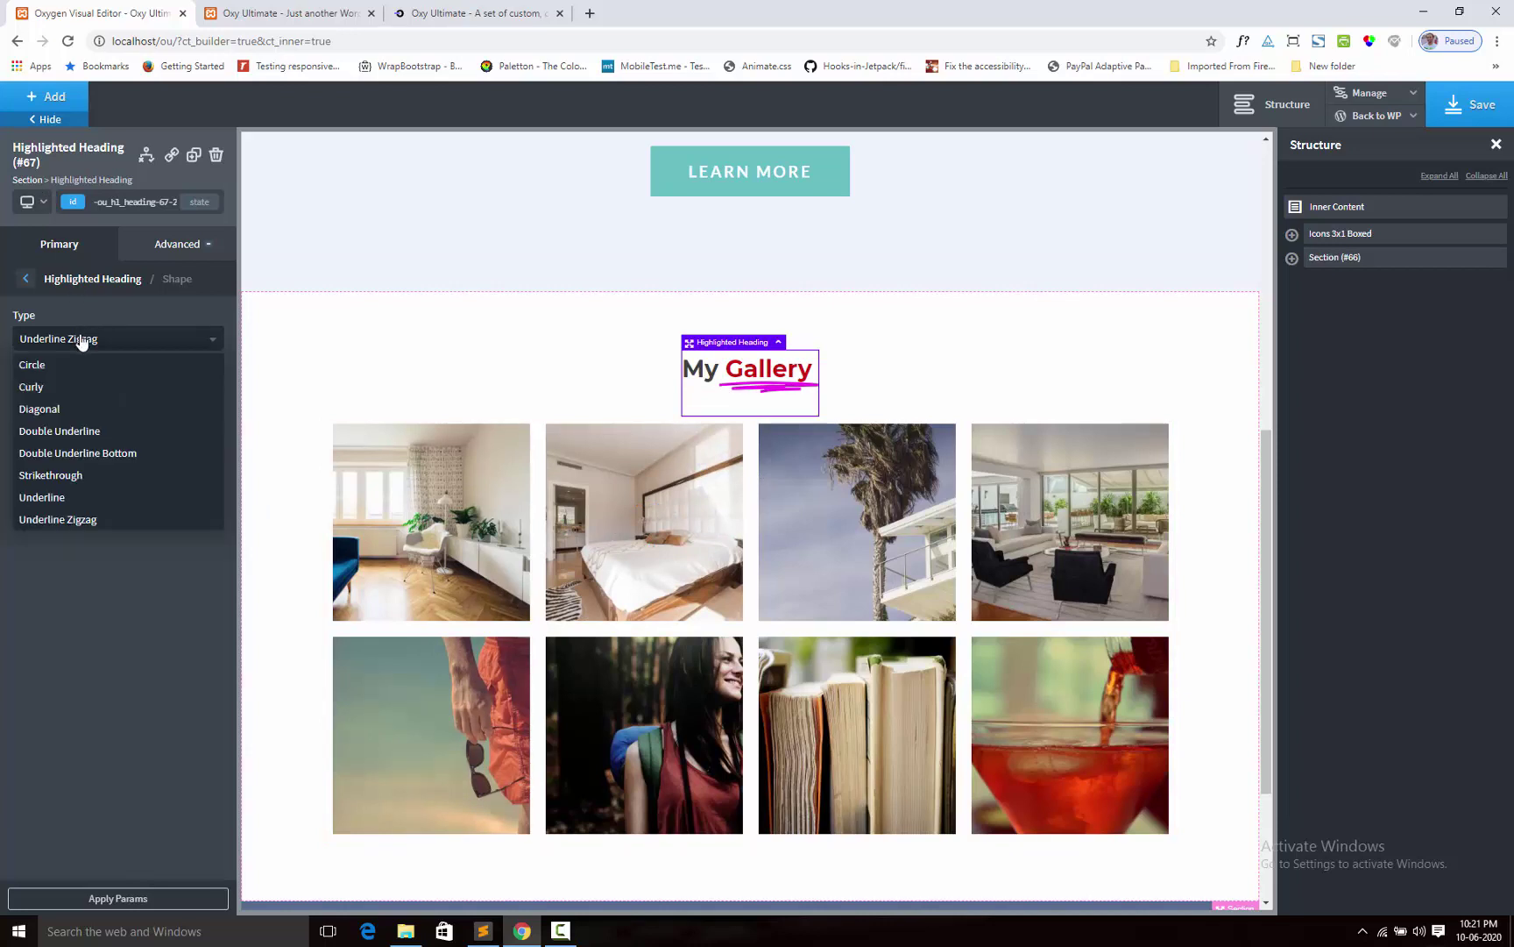
left_click(48, 497)
left_click(116, 899)
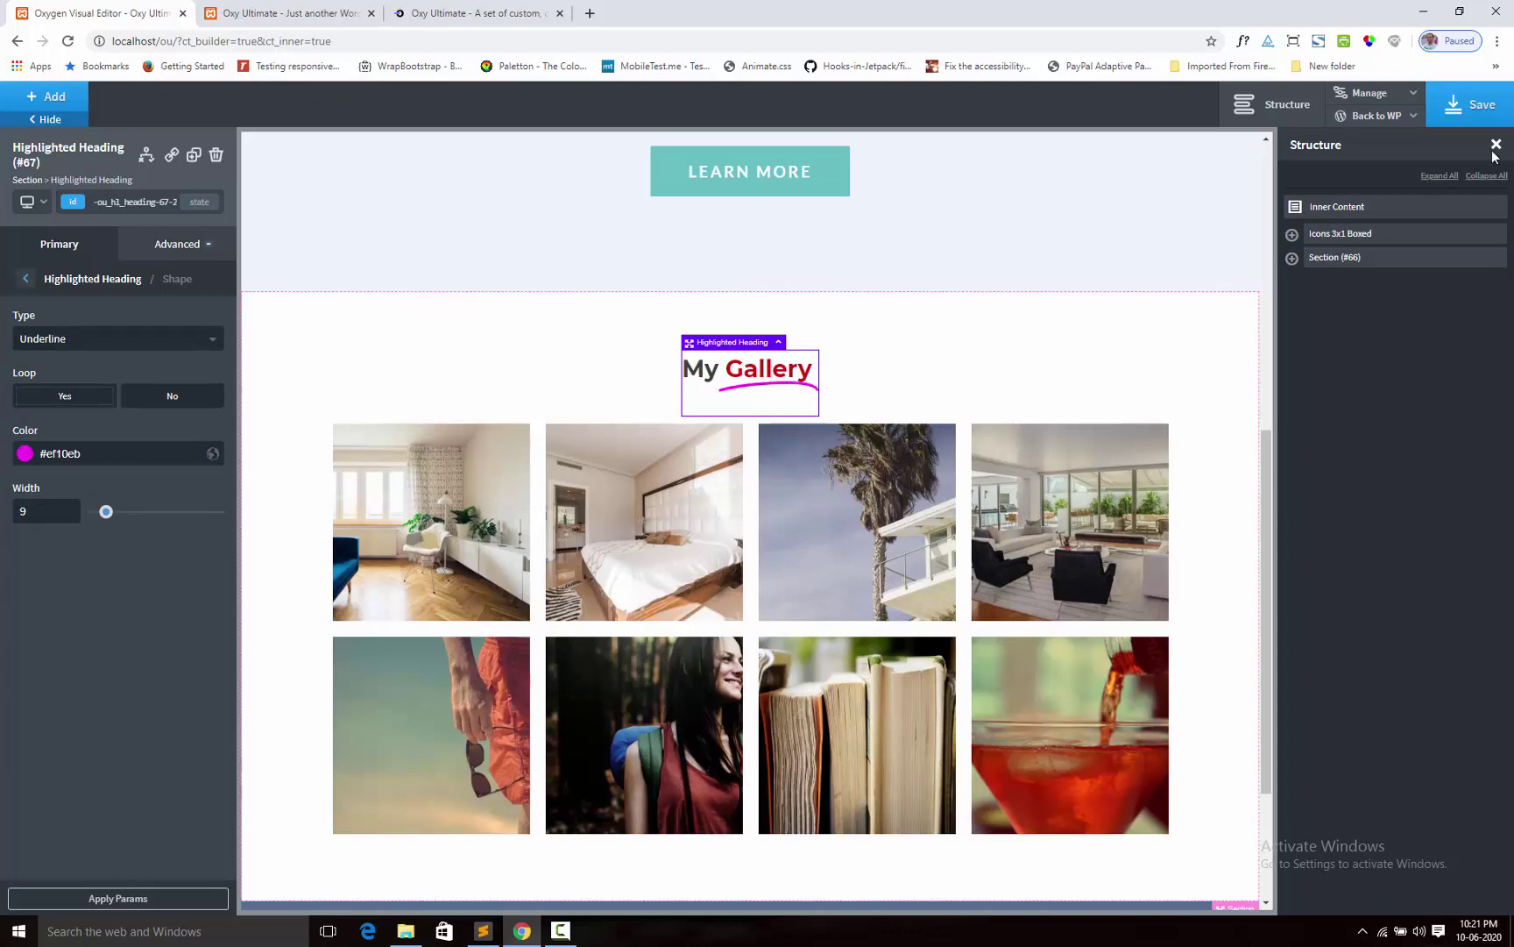
left_click(1485, 110)
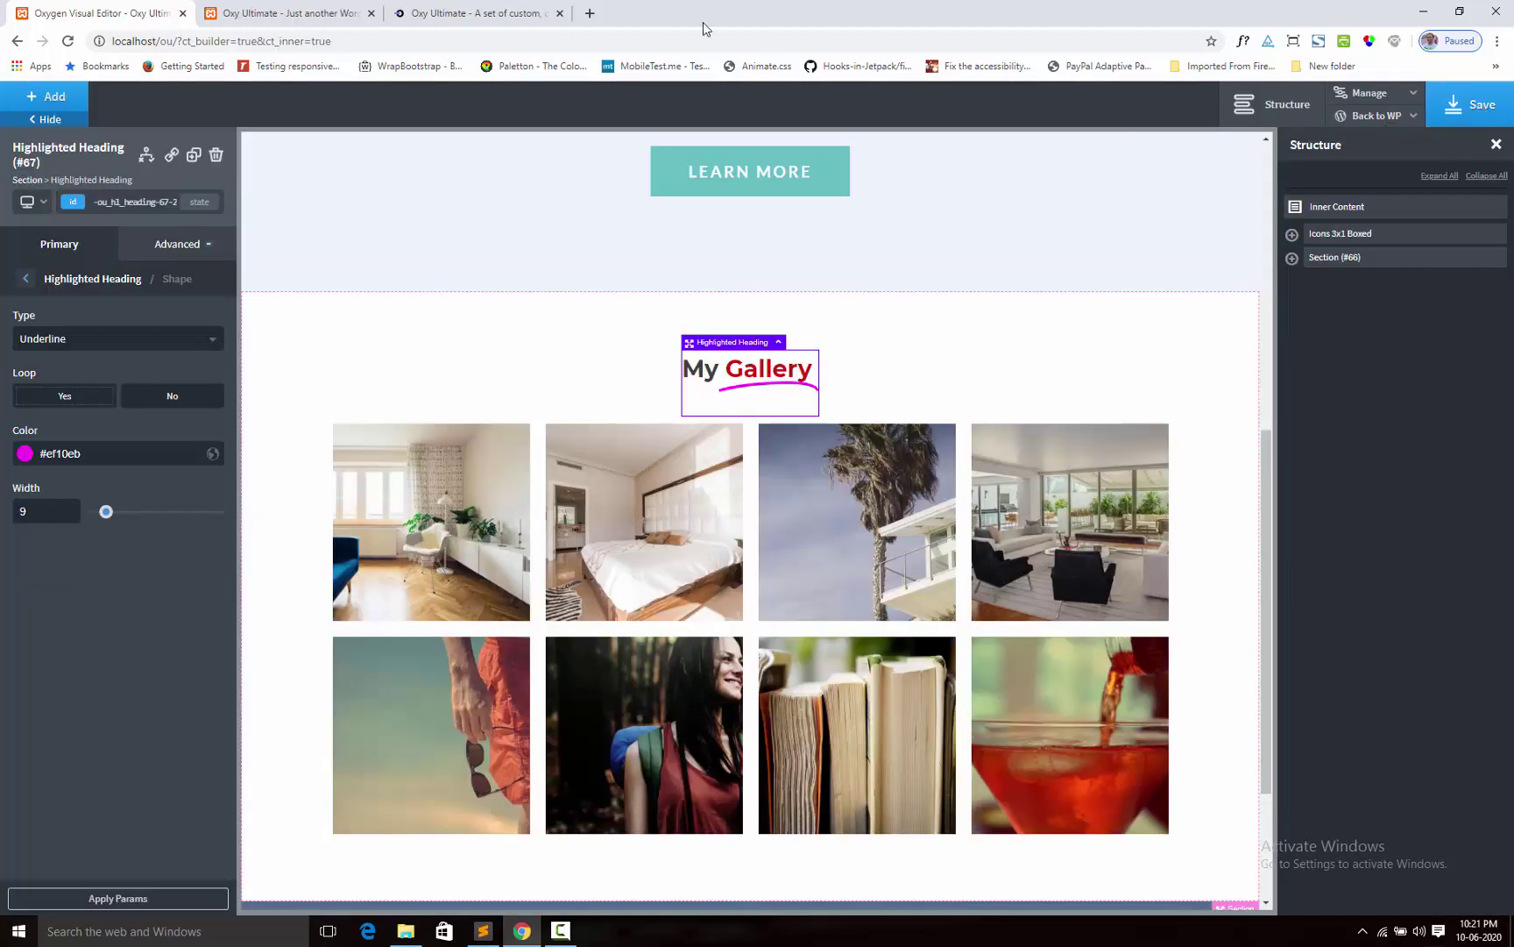
Reload the front-end page in the second browser tab to see the finished heading.
left_click(280, 13)
left_click(68, 41)
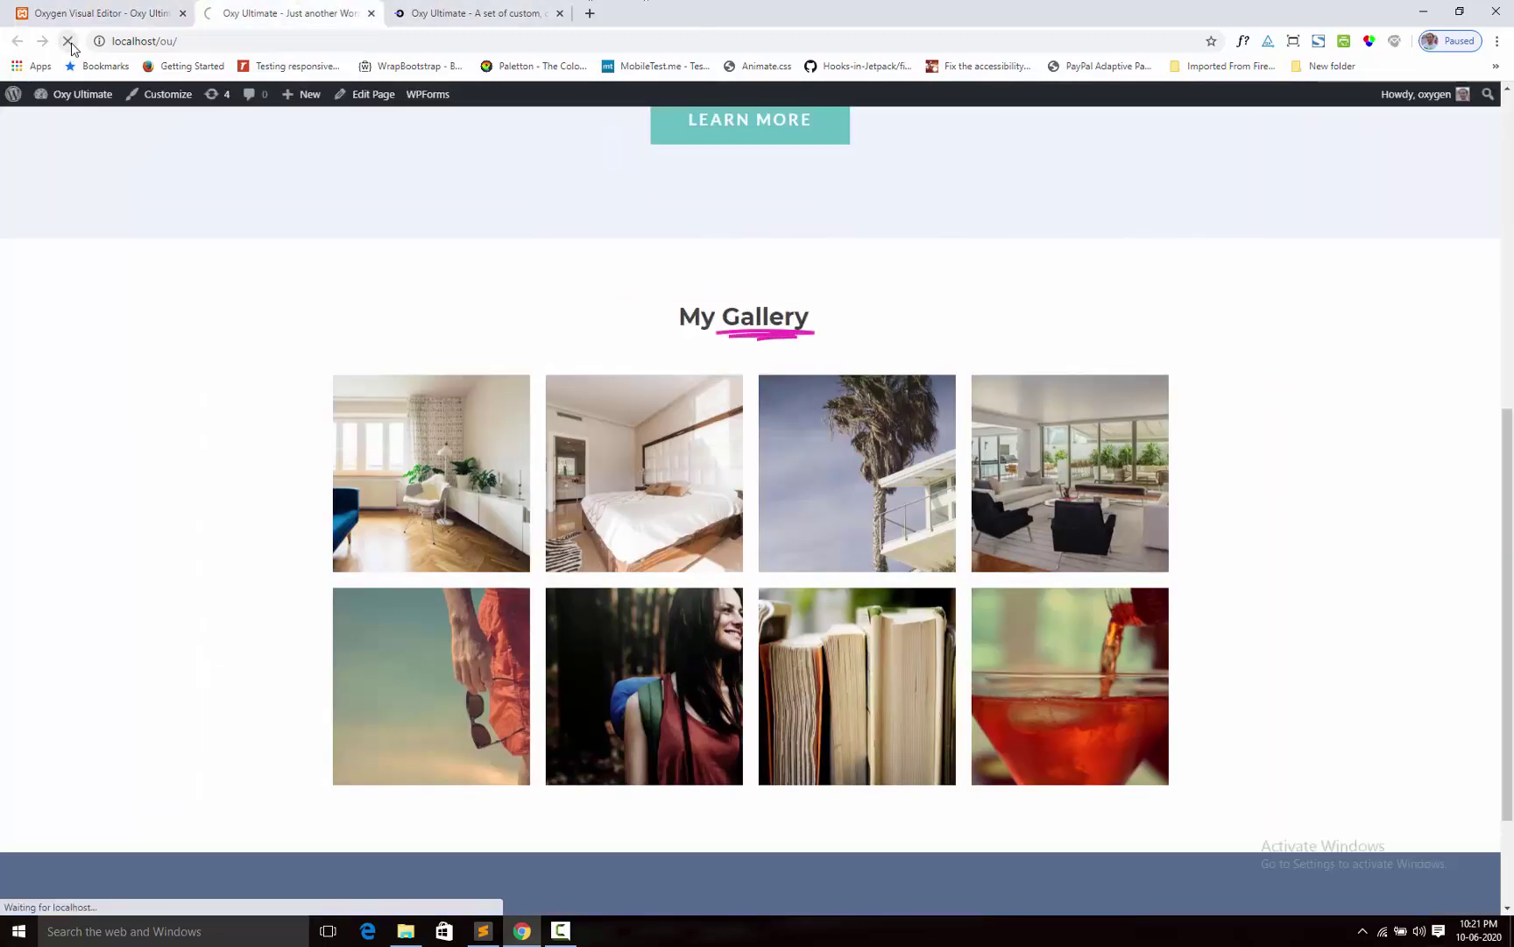